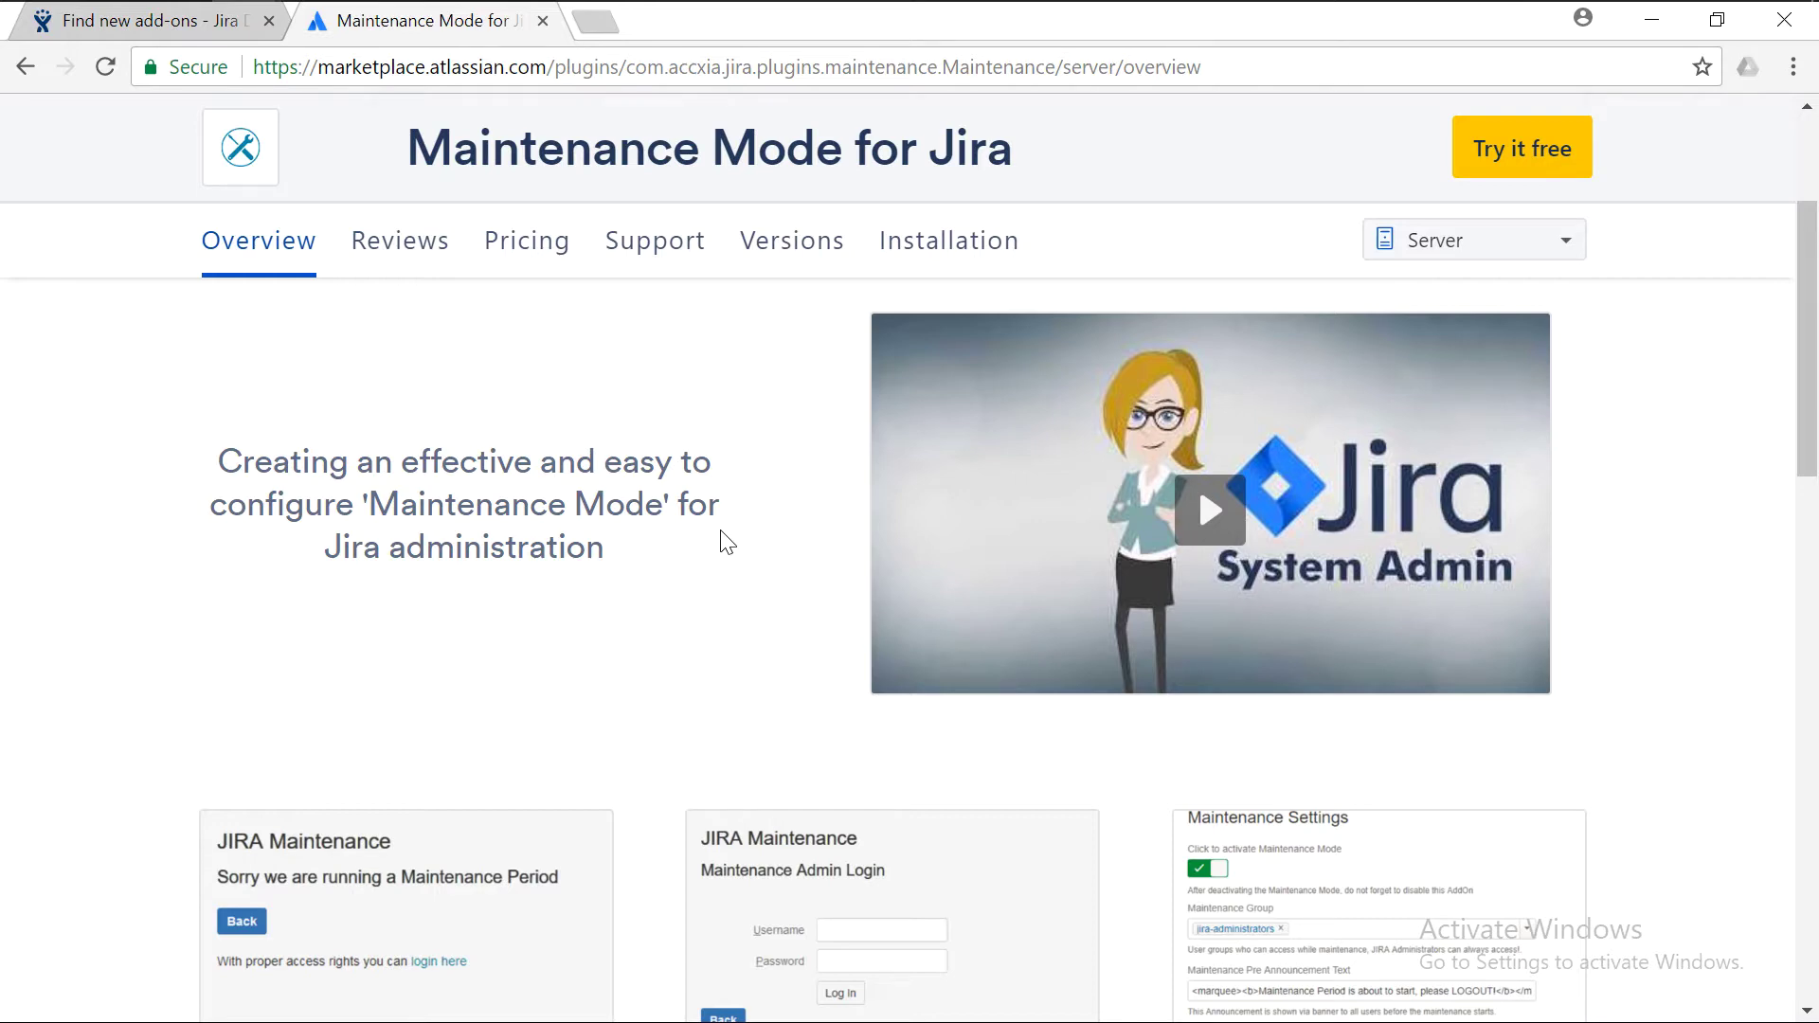
Step: Check the add-on's version history, then open its Maintenance Settings page in Jira administration
{"action": "scroll", "coordinate": [728, 543], "scroll_direction": "up", "scroll_amount": 3}
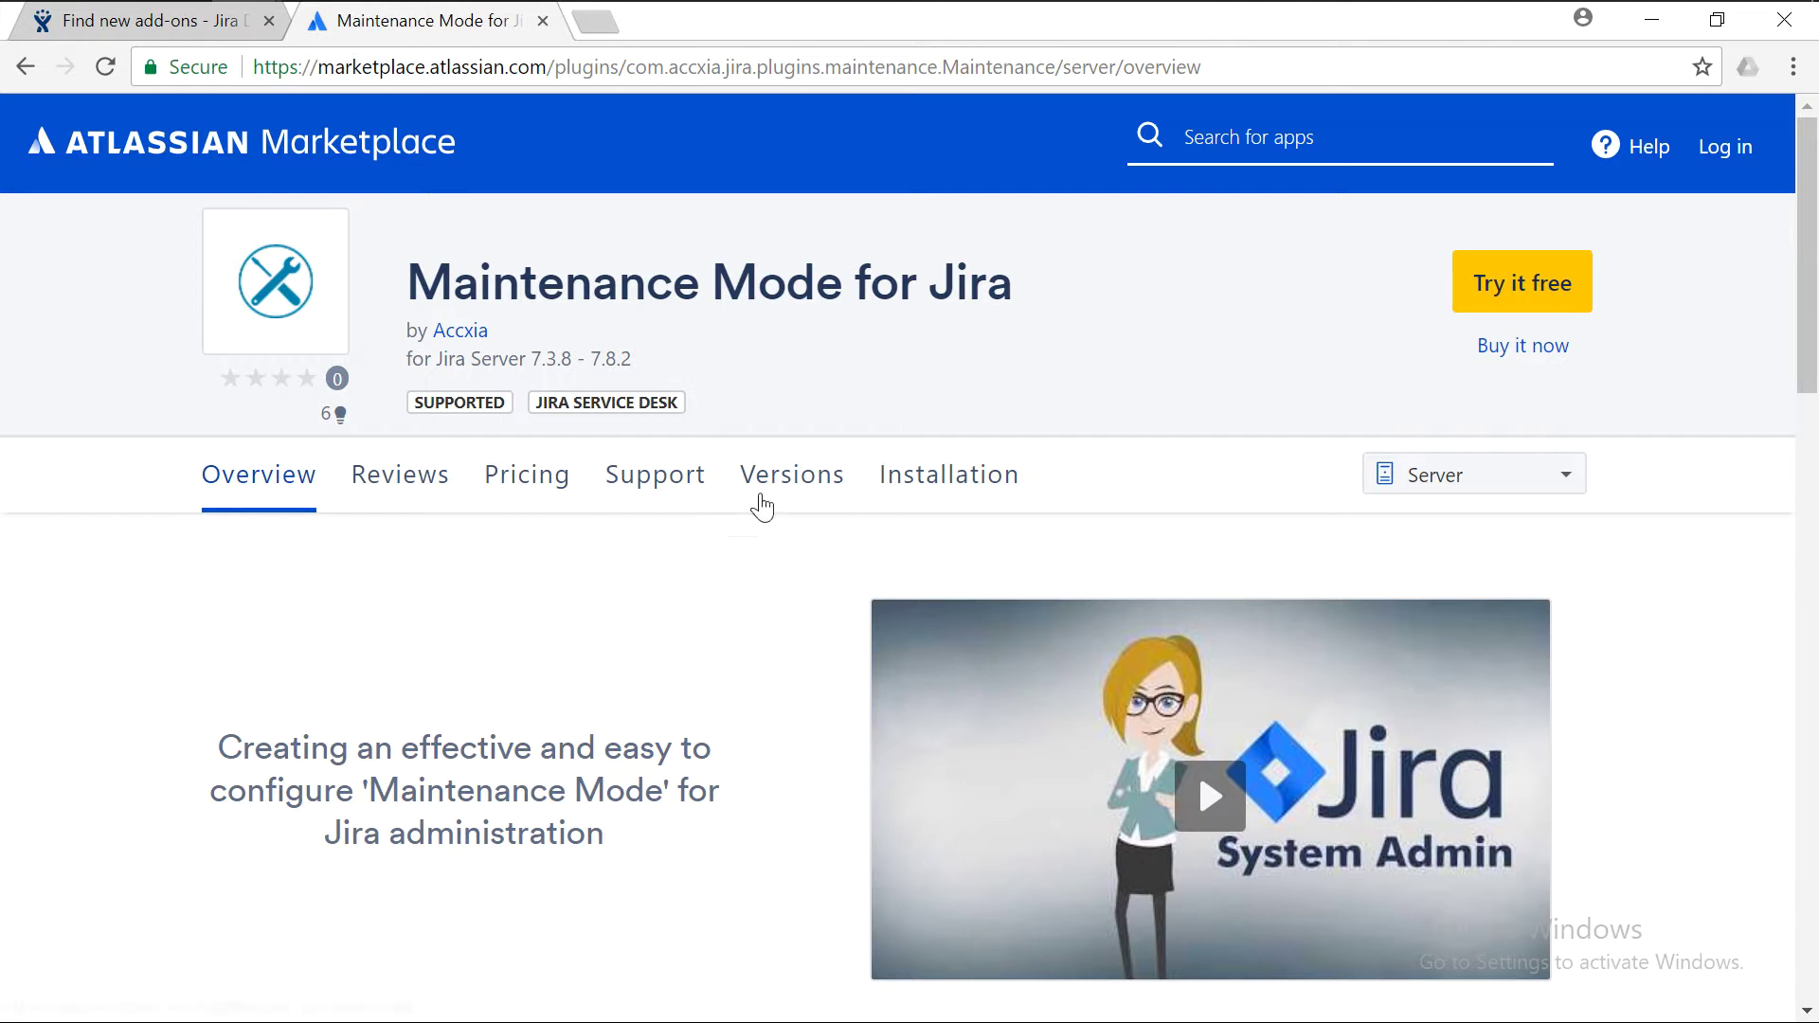
{"action": "left_click", "coordinate": [790, 492]}
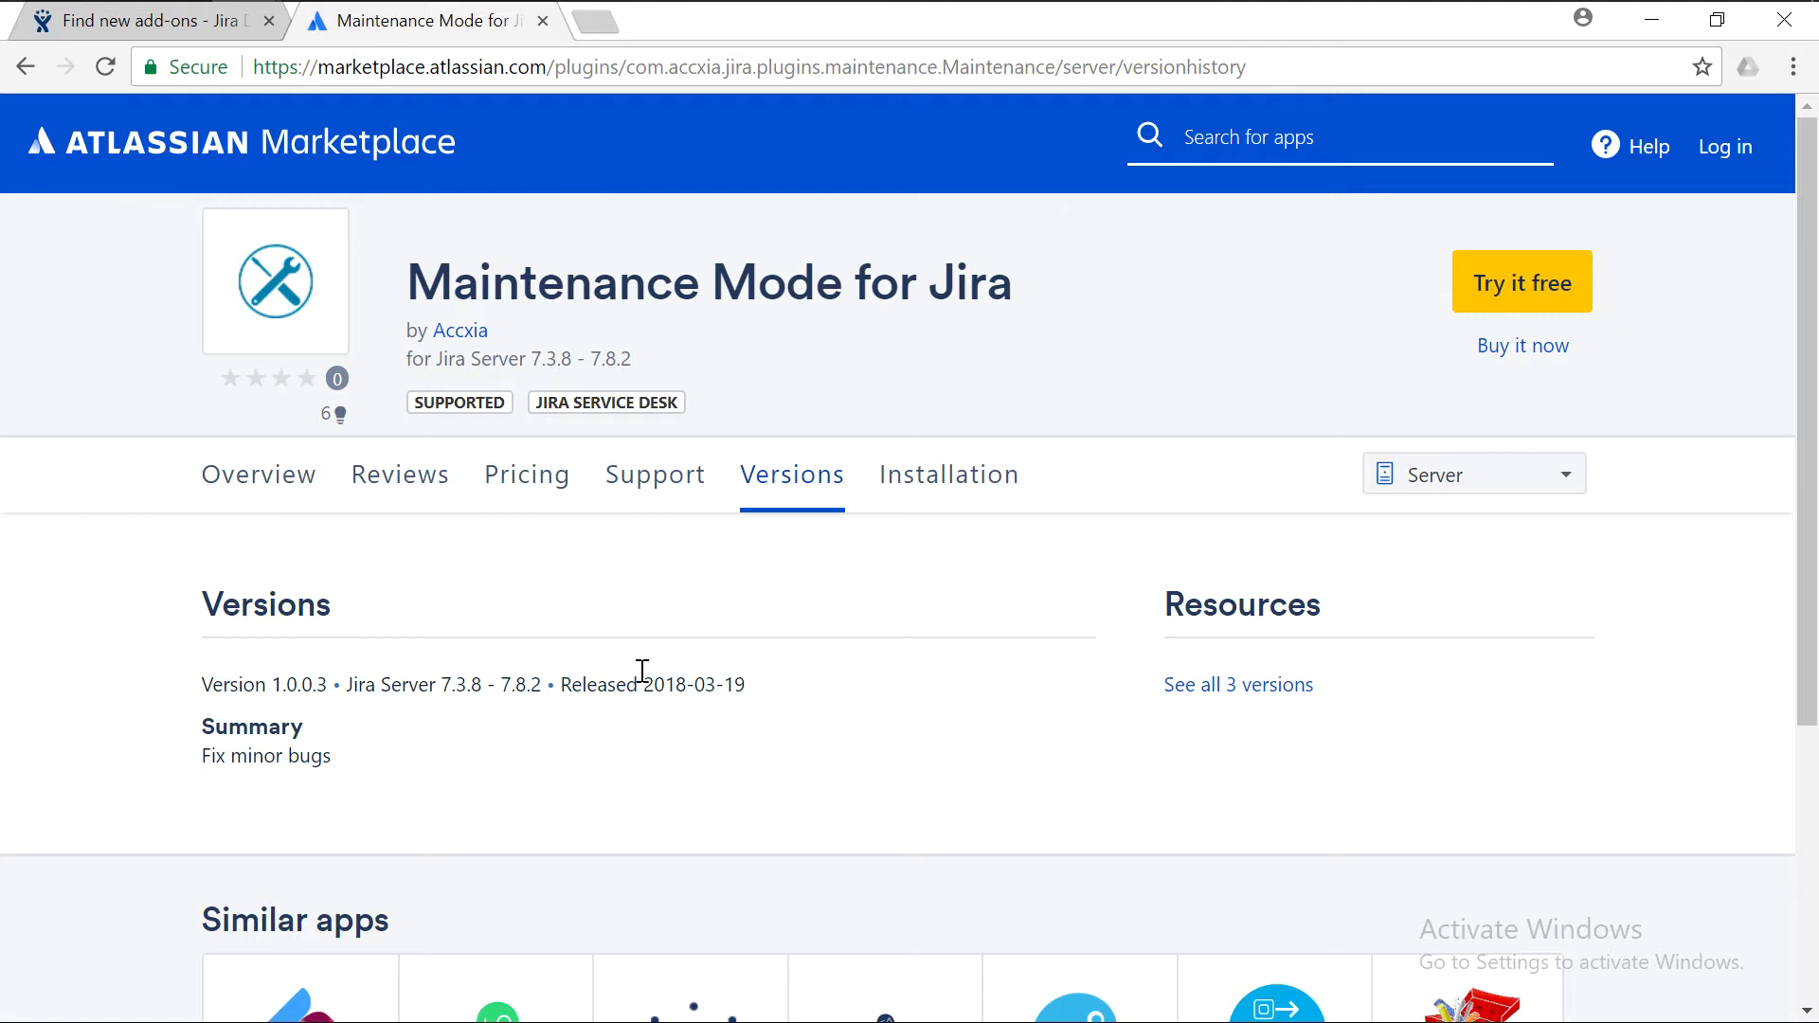
{"action": "left_click", "coordinate": [284, 492]}
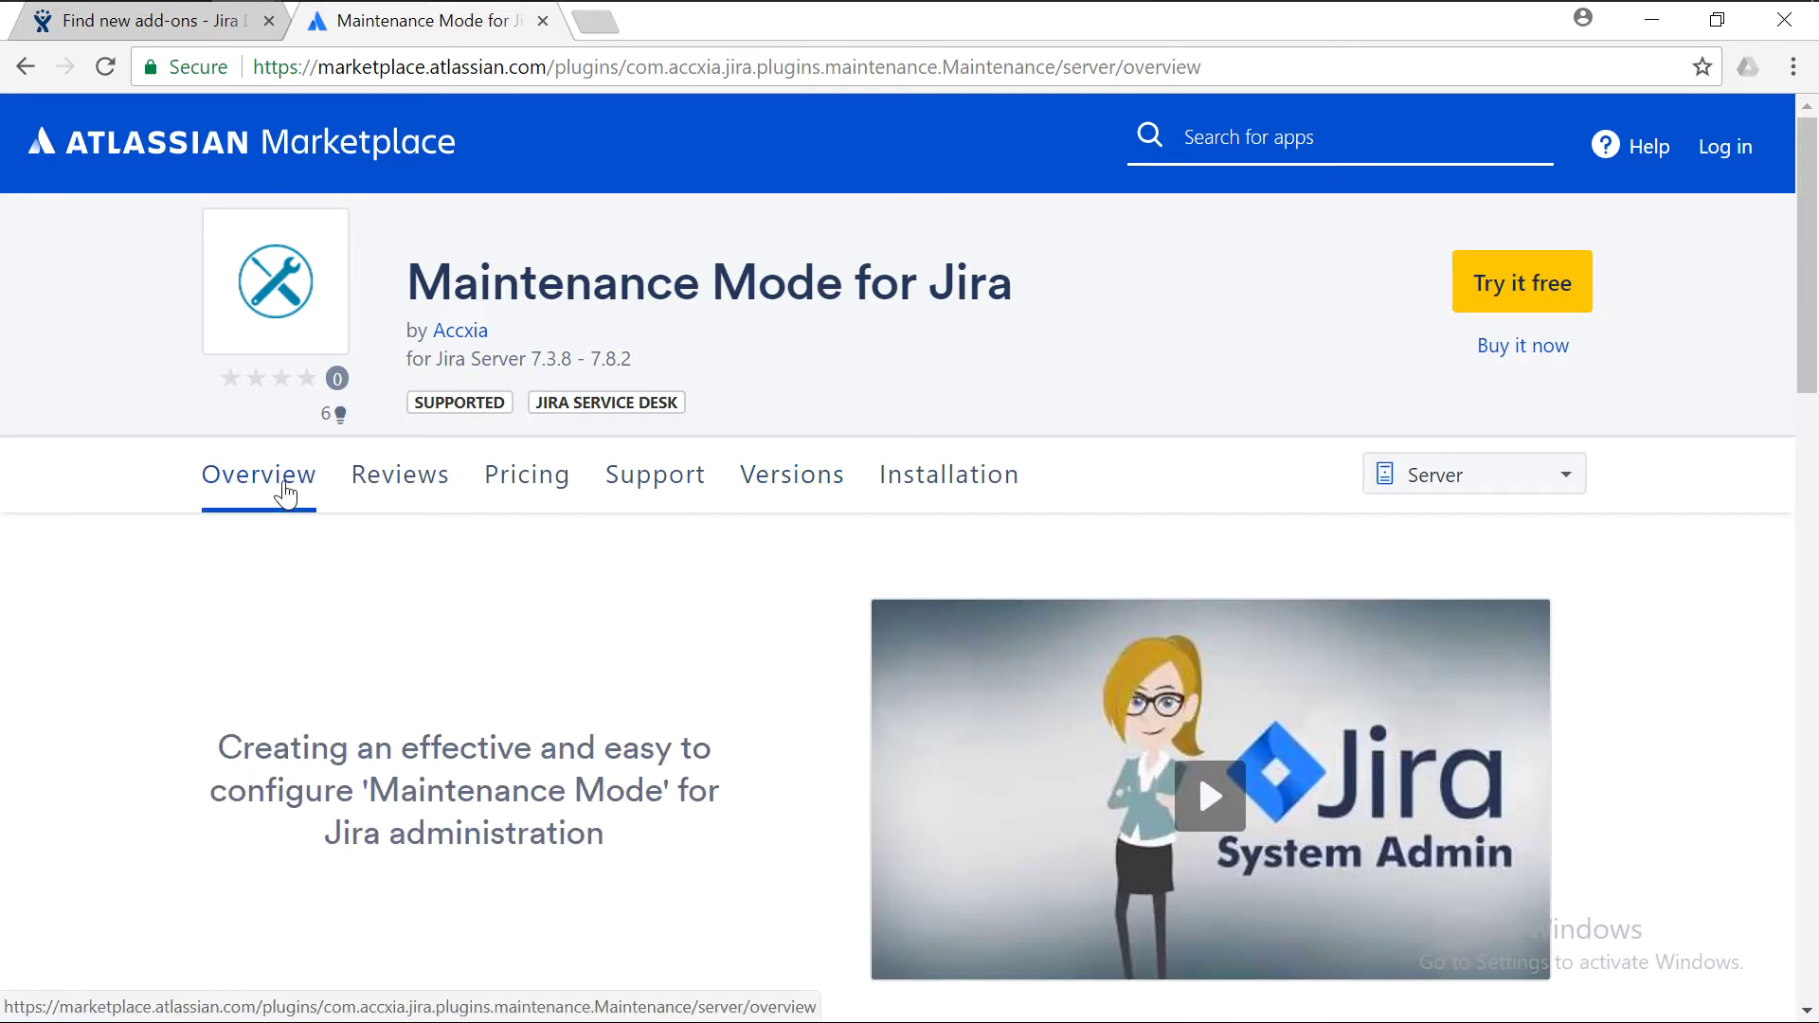
{"action": "scroll", "coordinate": [341, 563], "scroll_direction": "down", "scroll_amount": 3}
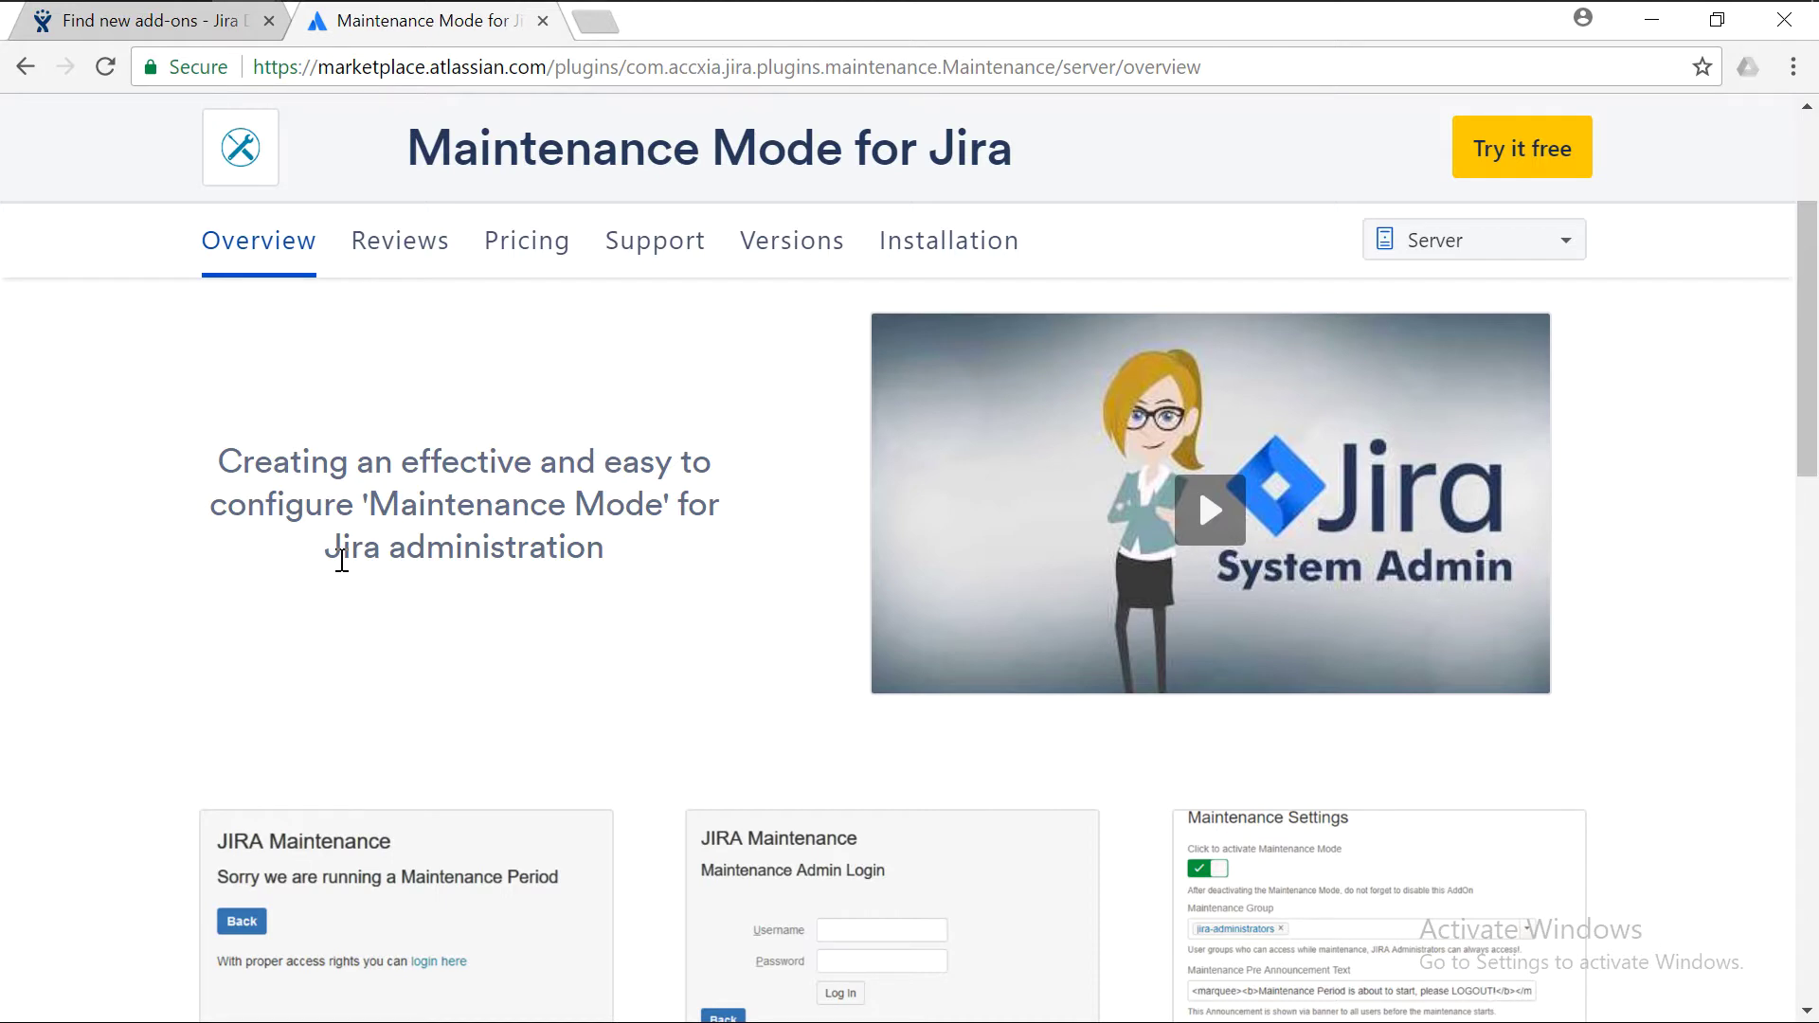
{"action": "scroll", "coordinate": [343, 568], "scroll_direction": "down", "scroll_amount": 3}
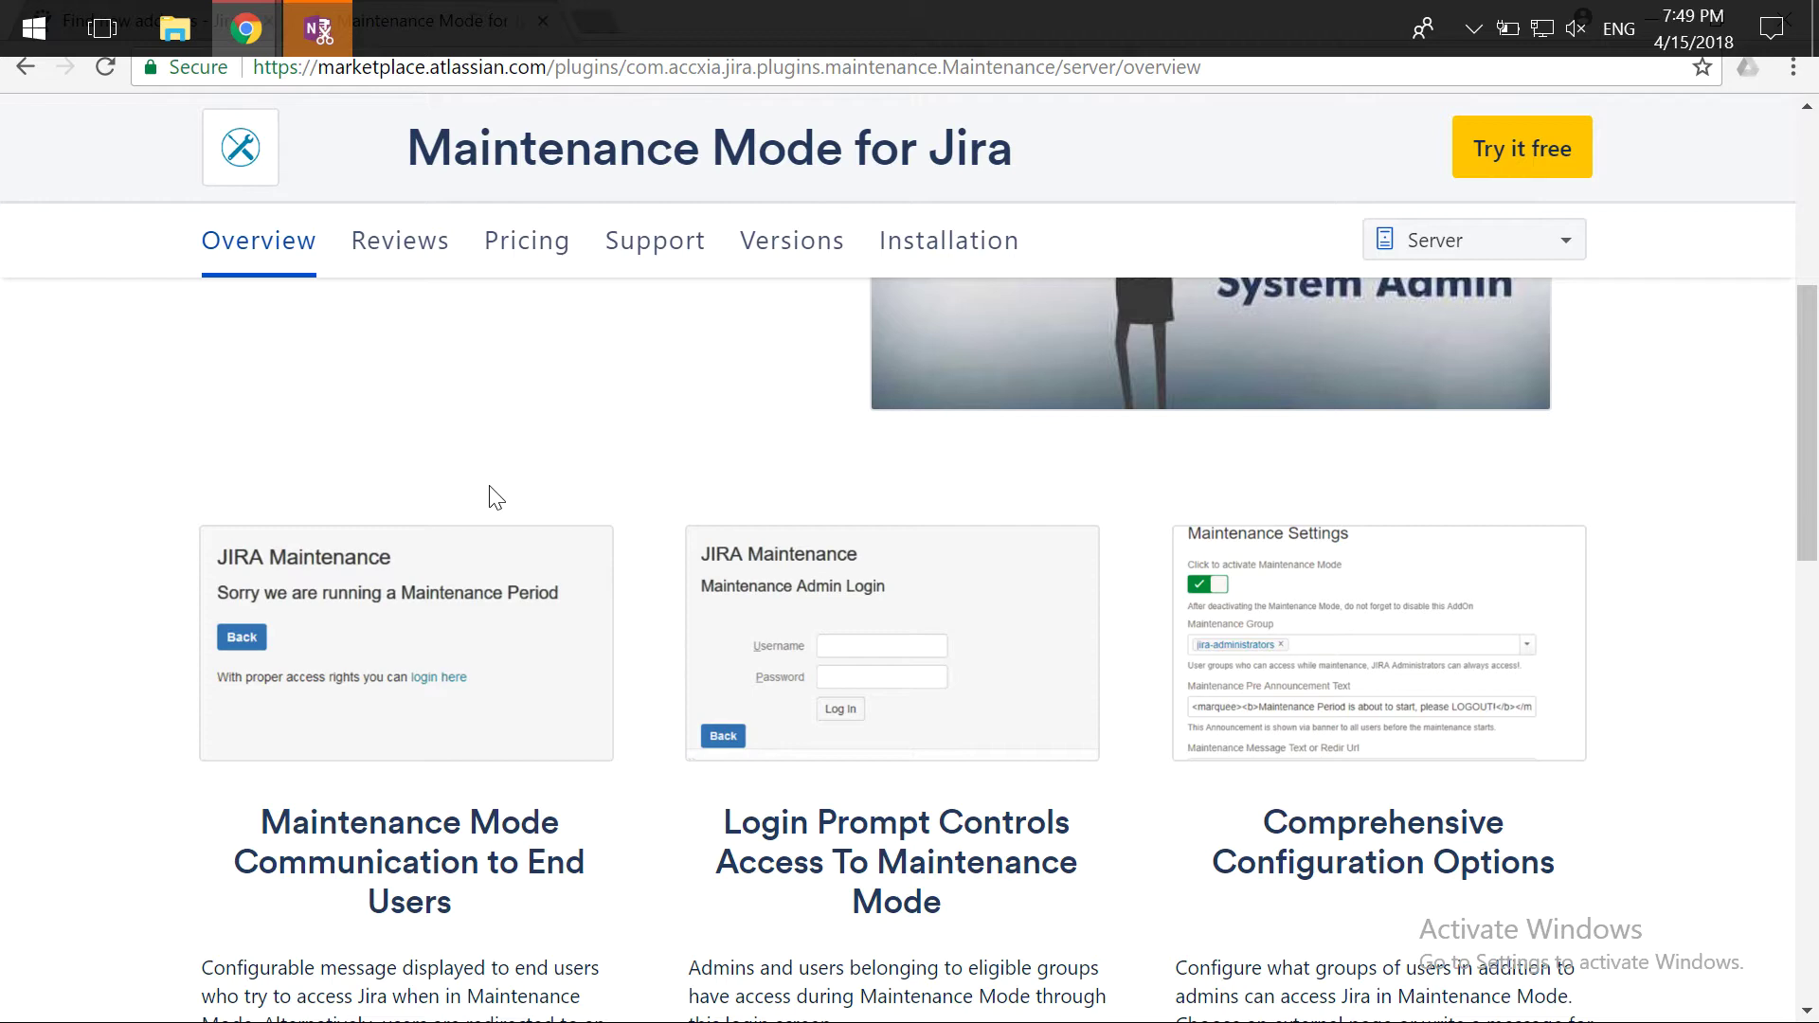
{"action": "scroll", "coordinate": [495, 498], "scroll_direction": "down", "scroll_amount": 3}
{"action": "scroll", "coordinate": [496, 497], "scroll_direction": "up", "scroll_amount": 3}
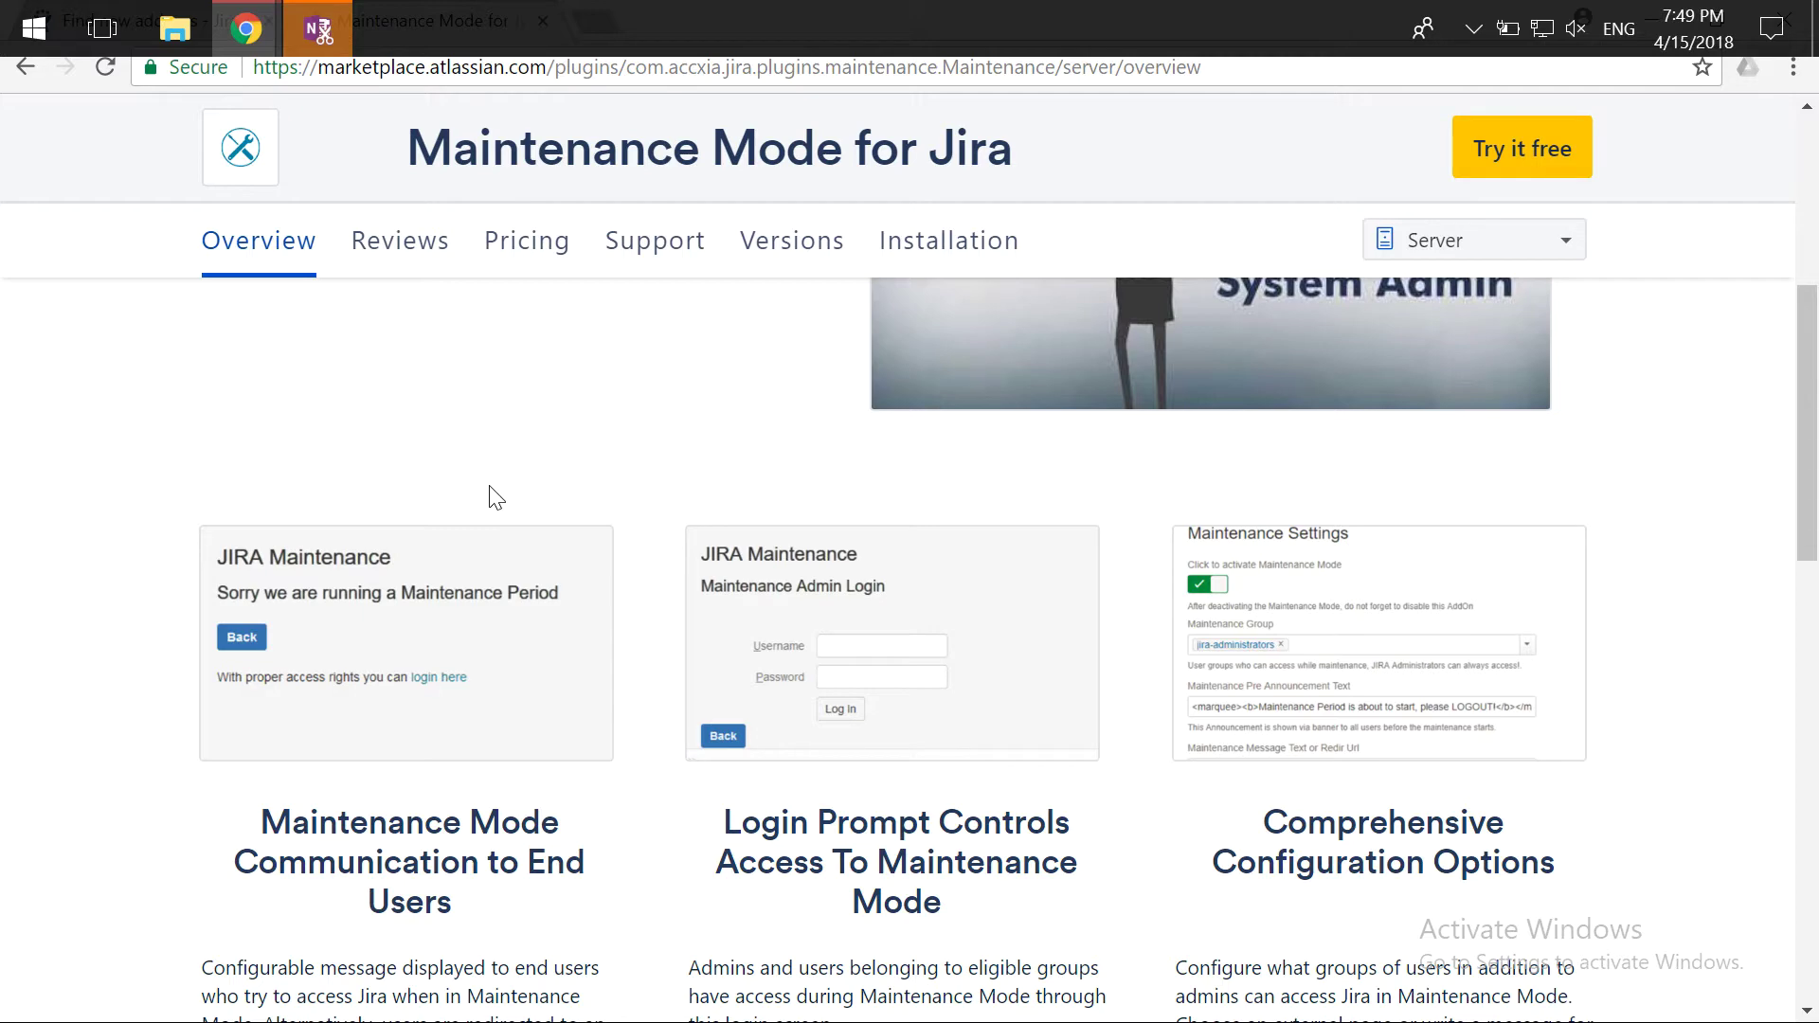
{"action": "key", "text": "ctrl+shift+Tab"}
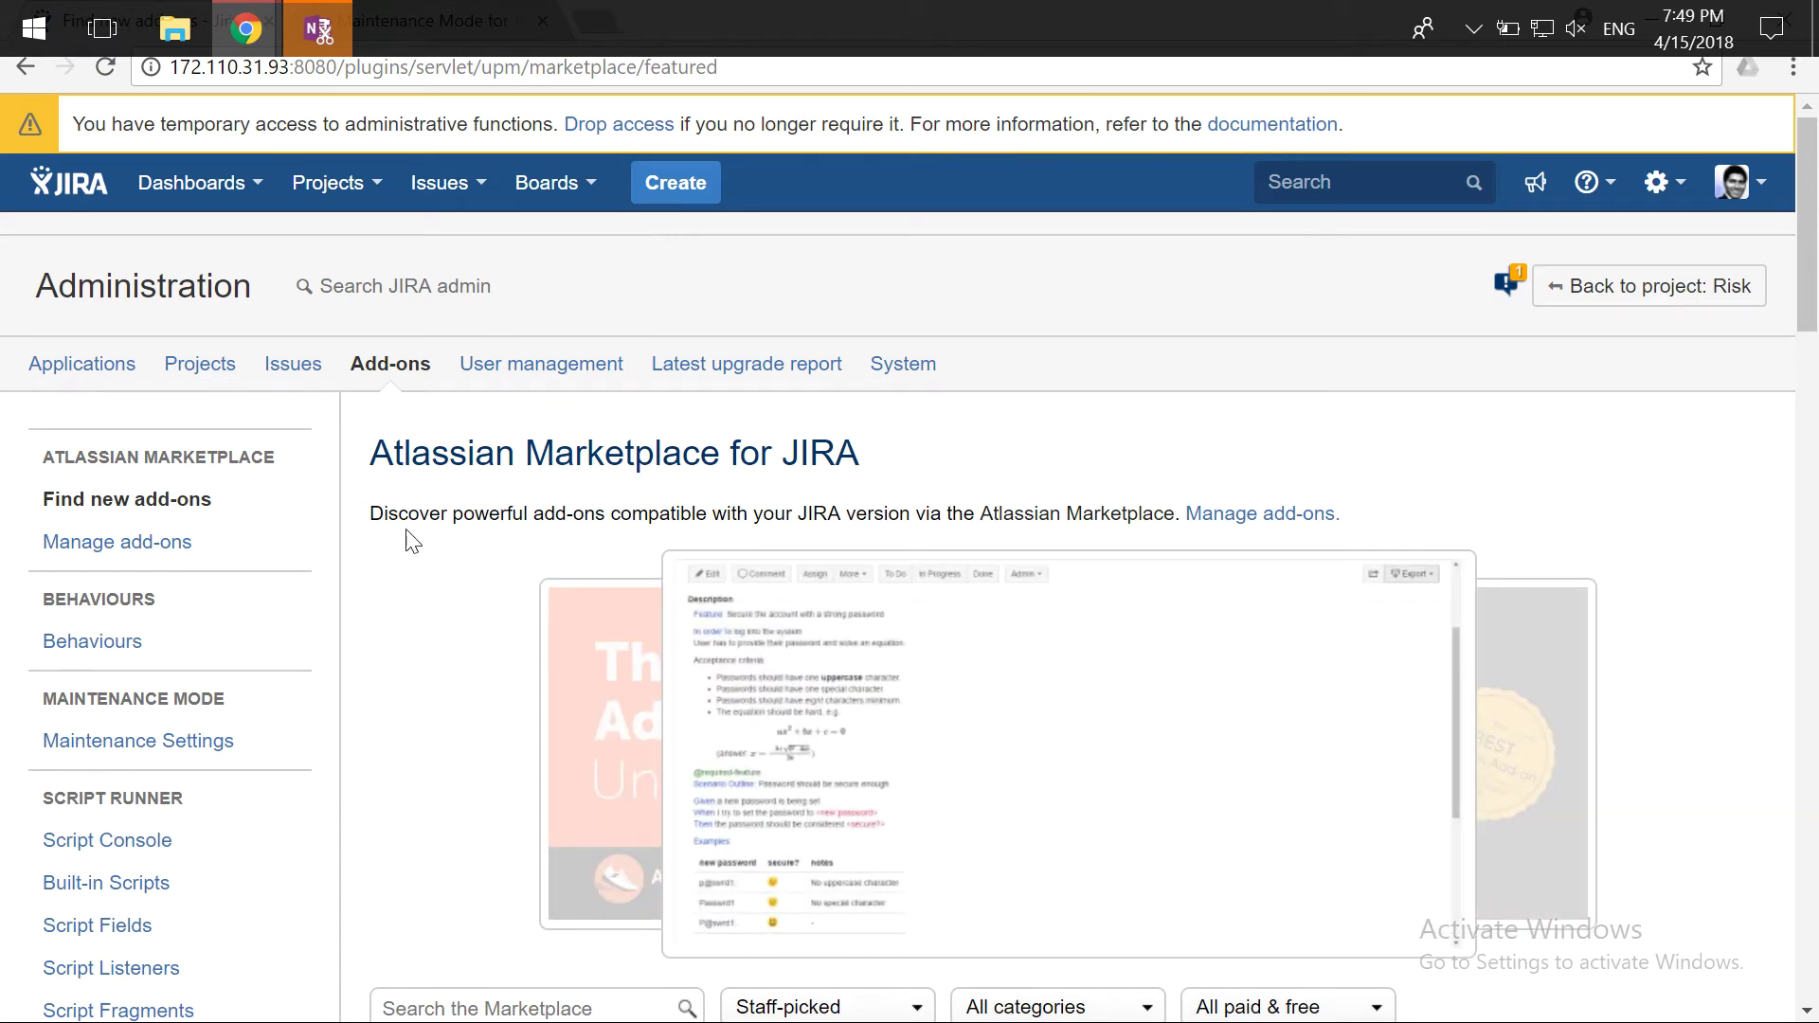
{"action": "left_click", "coordinate": [219, 751]}
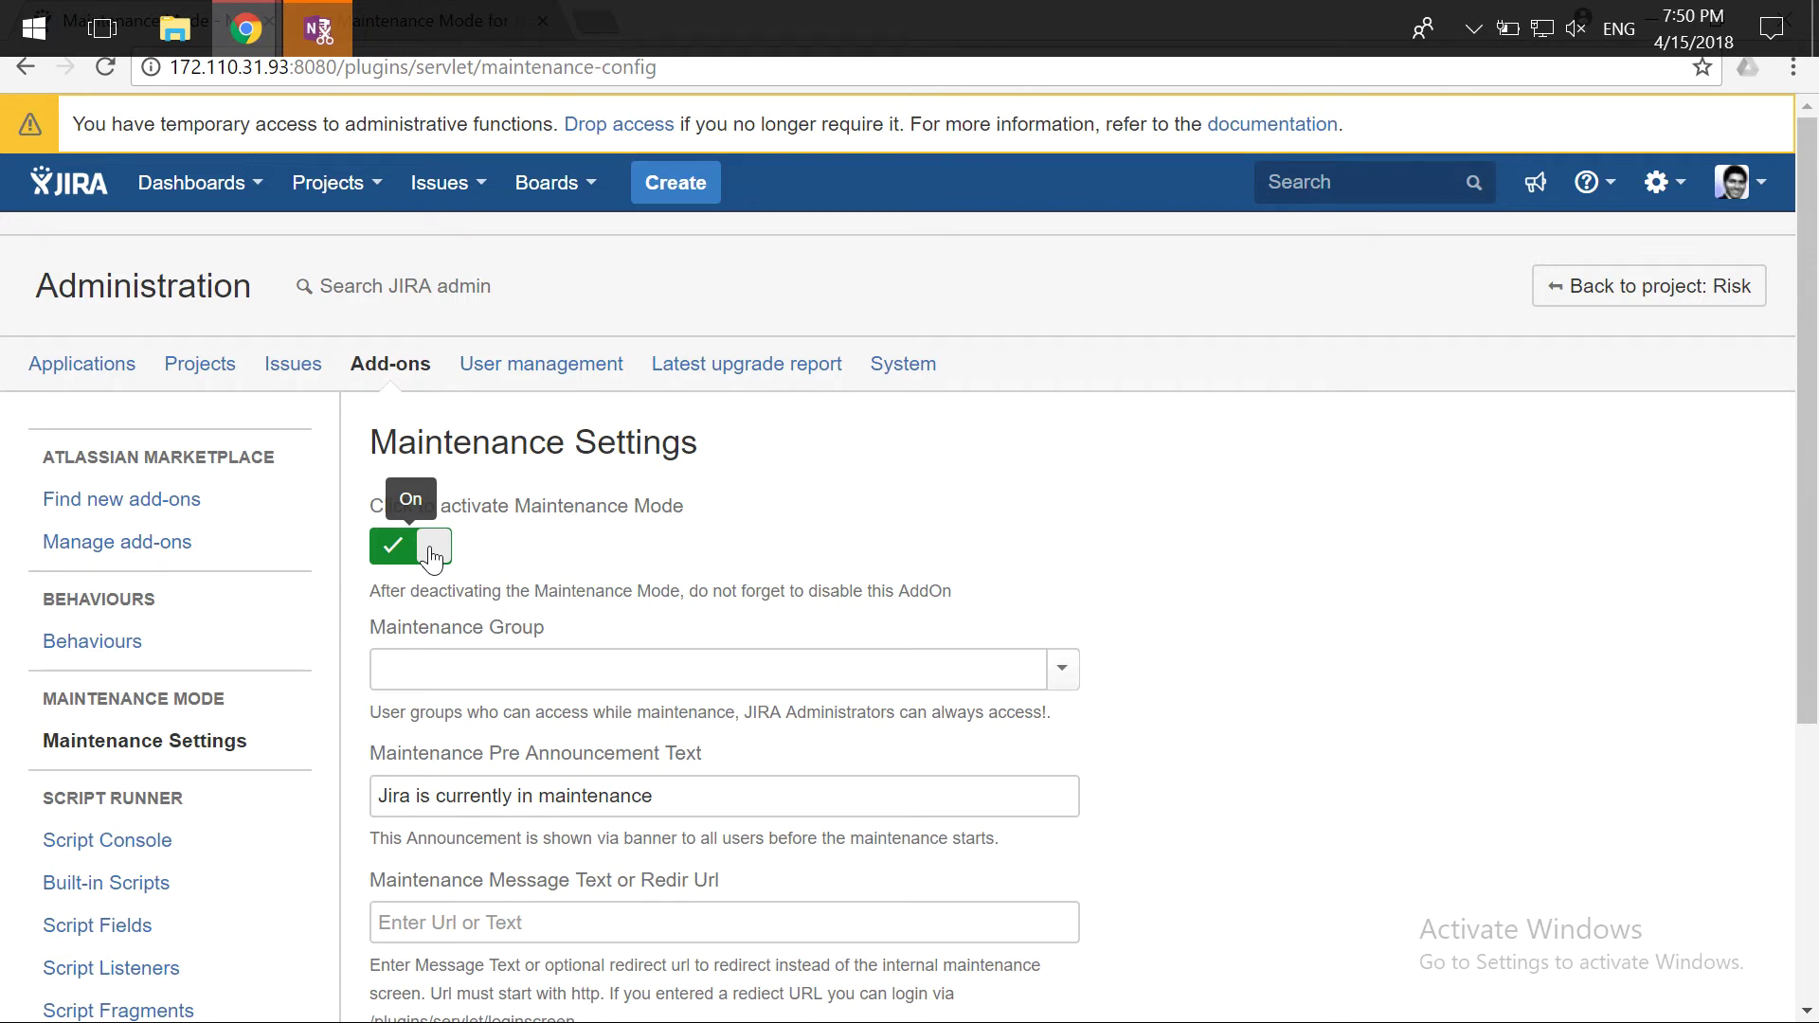
{"action": "left_click", "coordinate": [702, 679]}
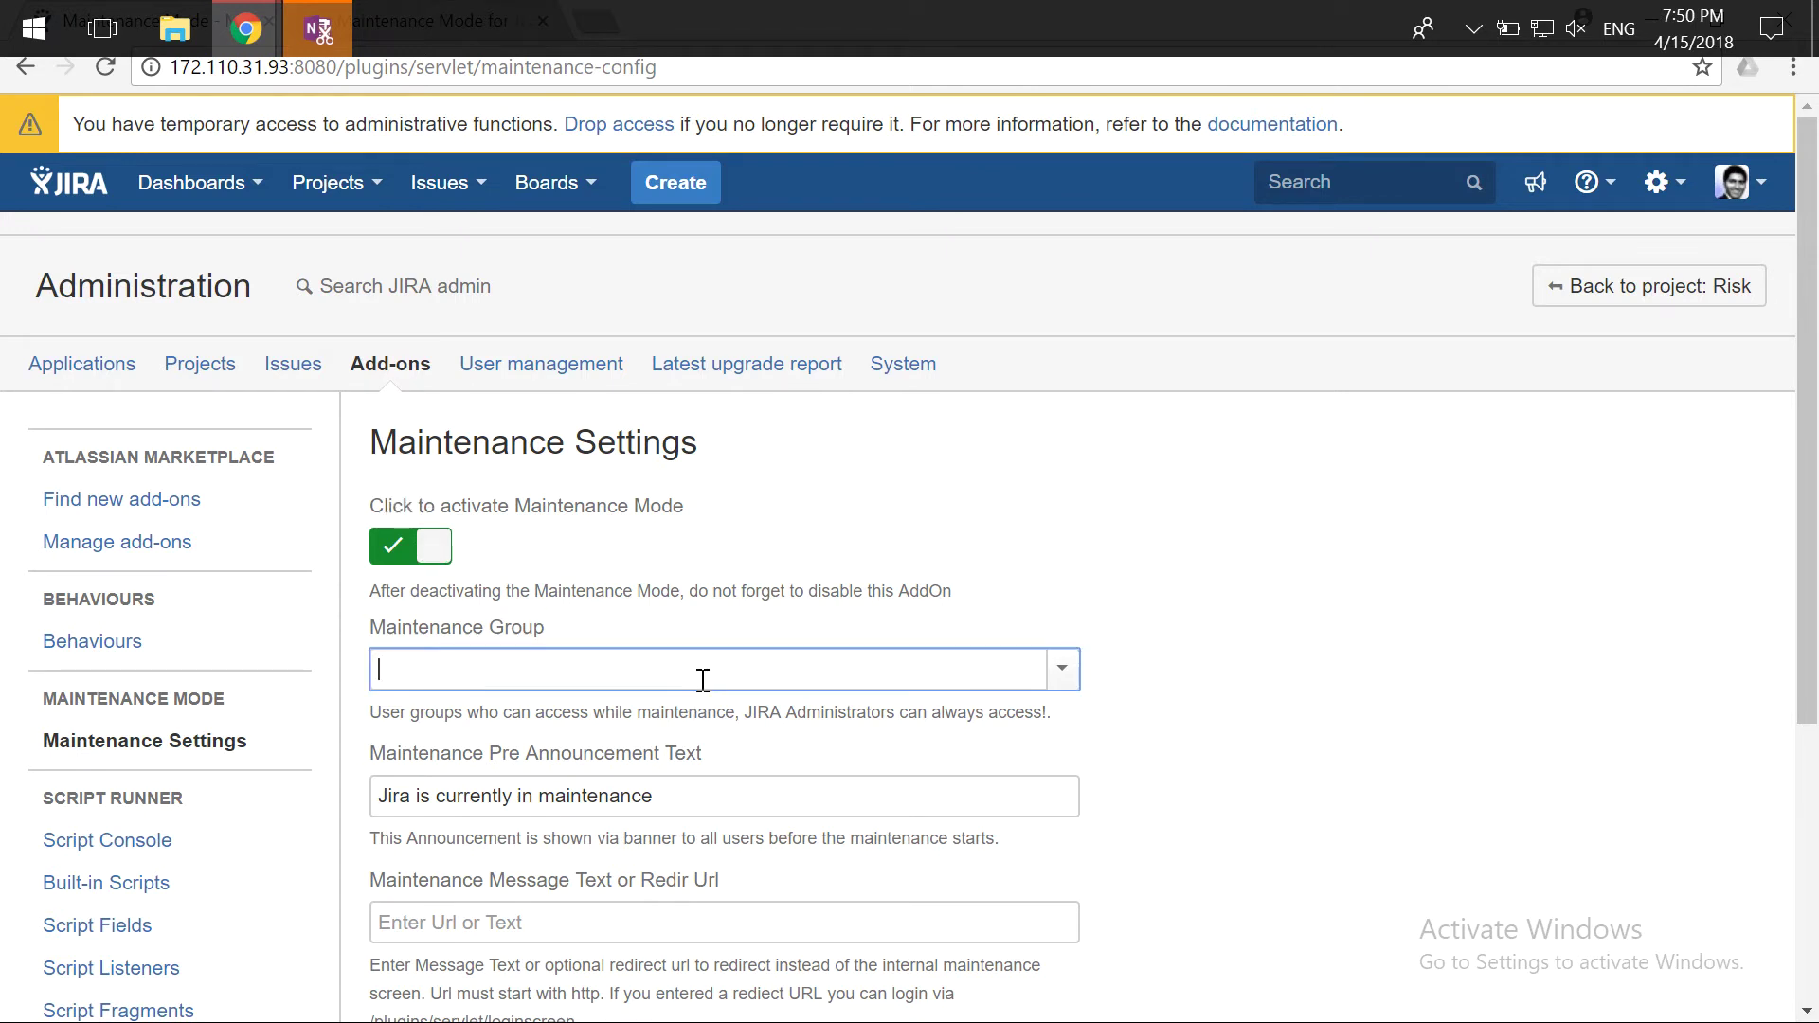
{"action": "type", "text": "jira"}
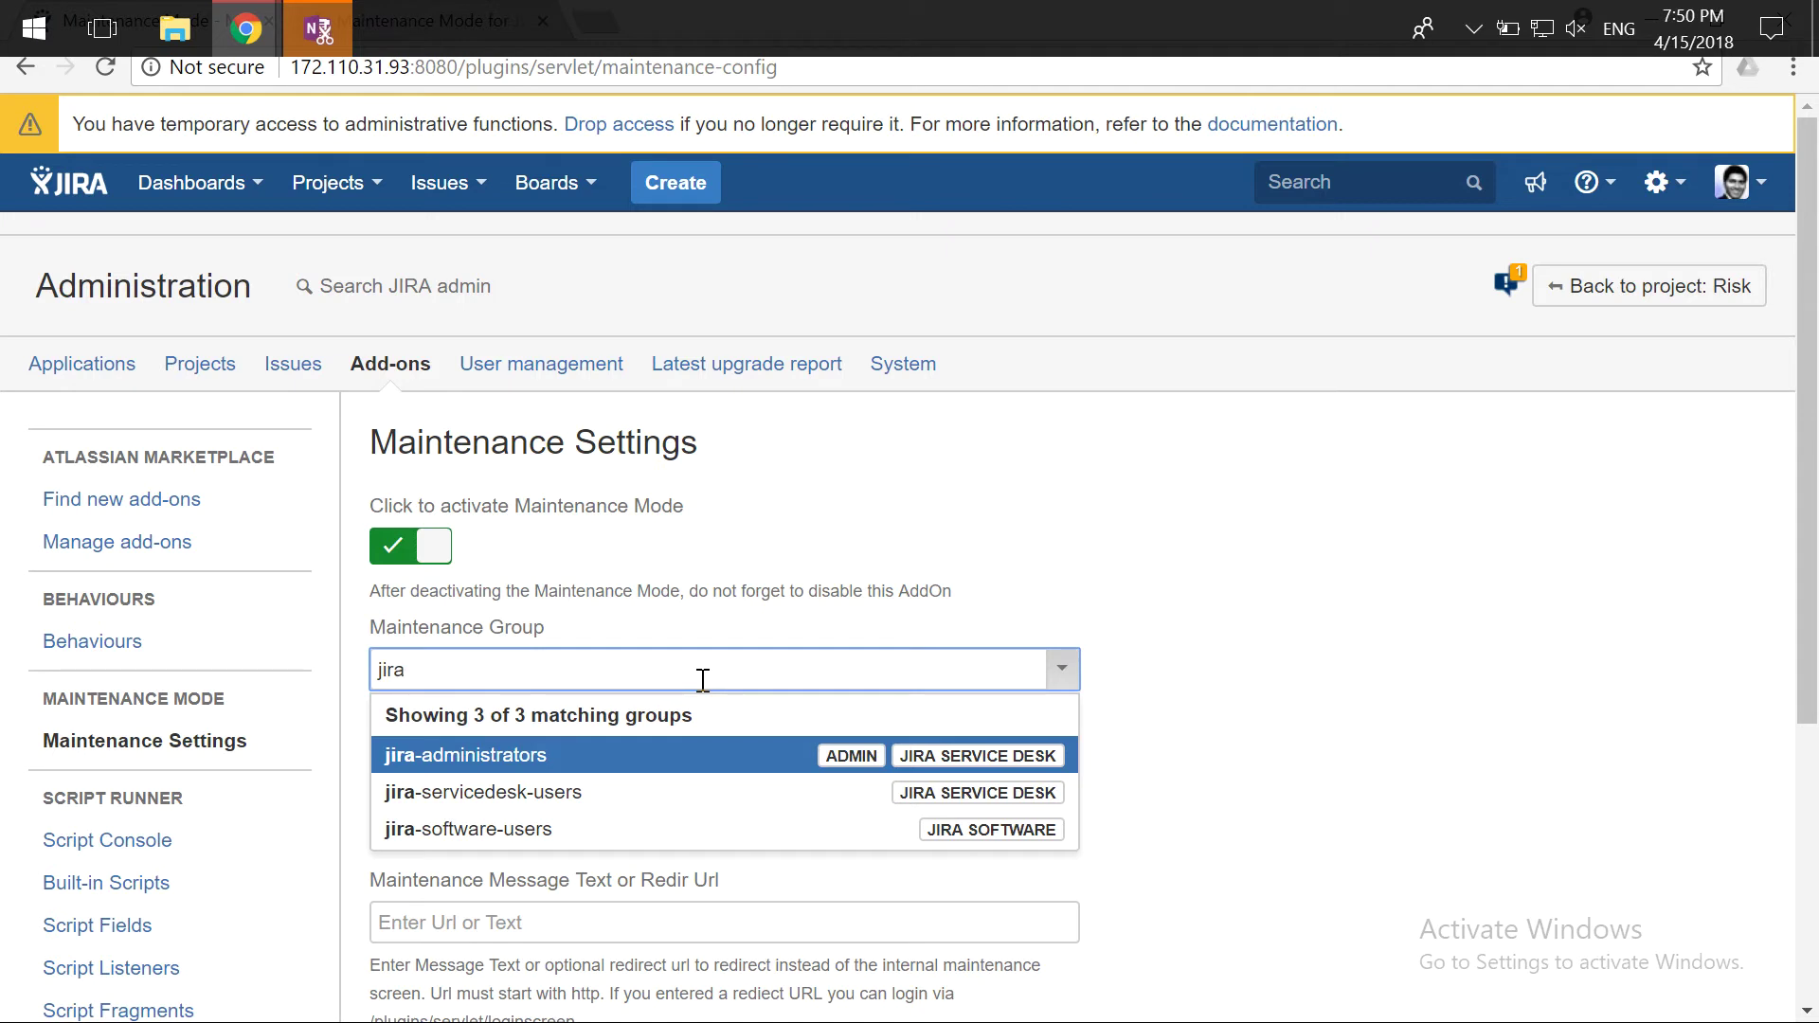
{"action": "key", "text": "BackSpace"}
{"action": "key", "text": "BackSpace"}
{"action": "key", "text": "BackSpace"}
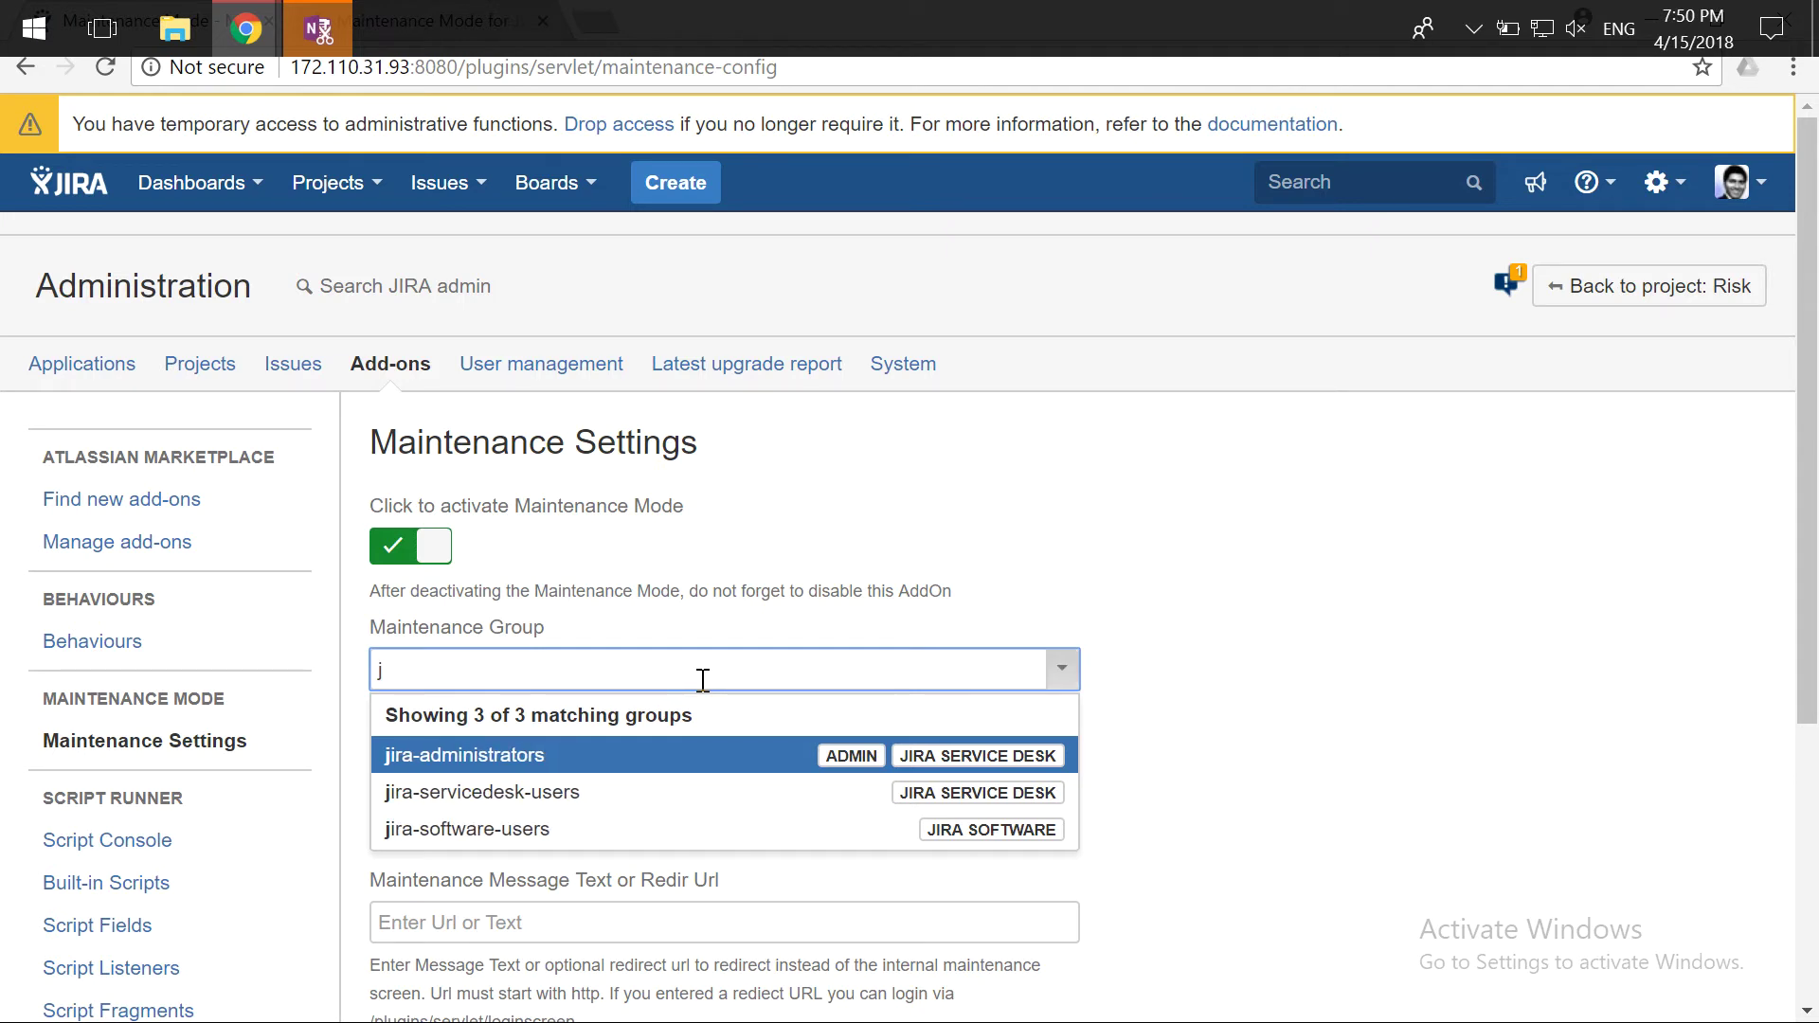
{"action": "key", "text": "BackSpace"}
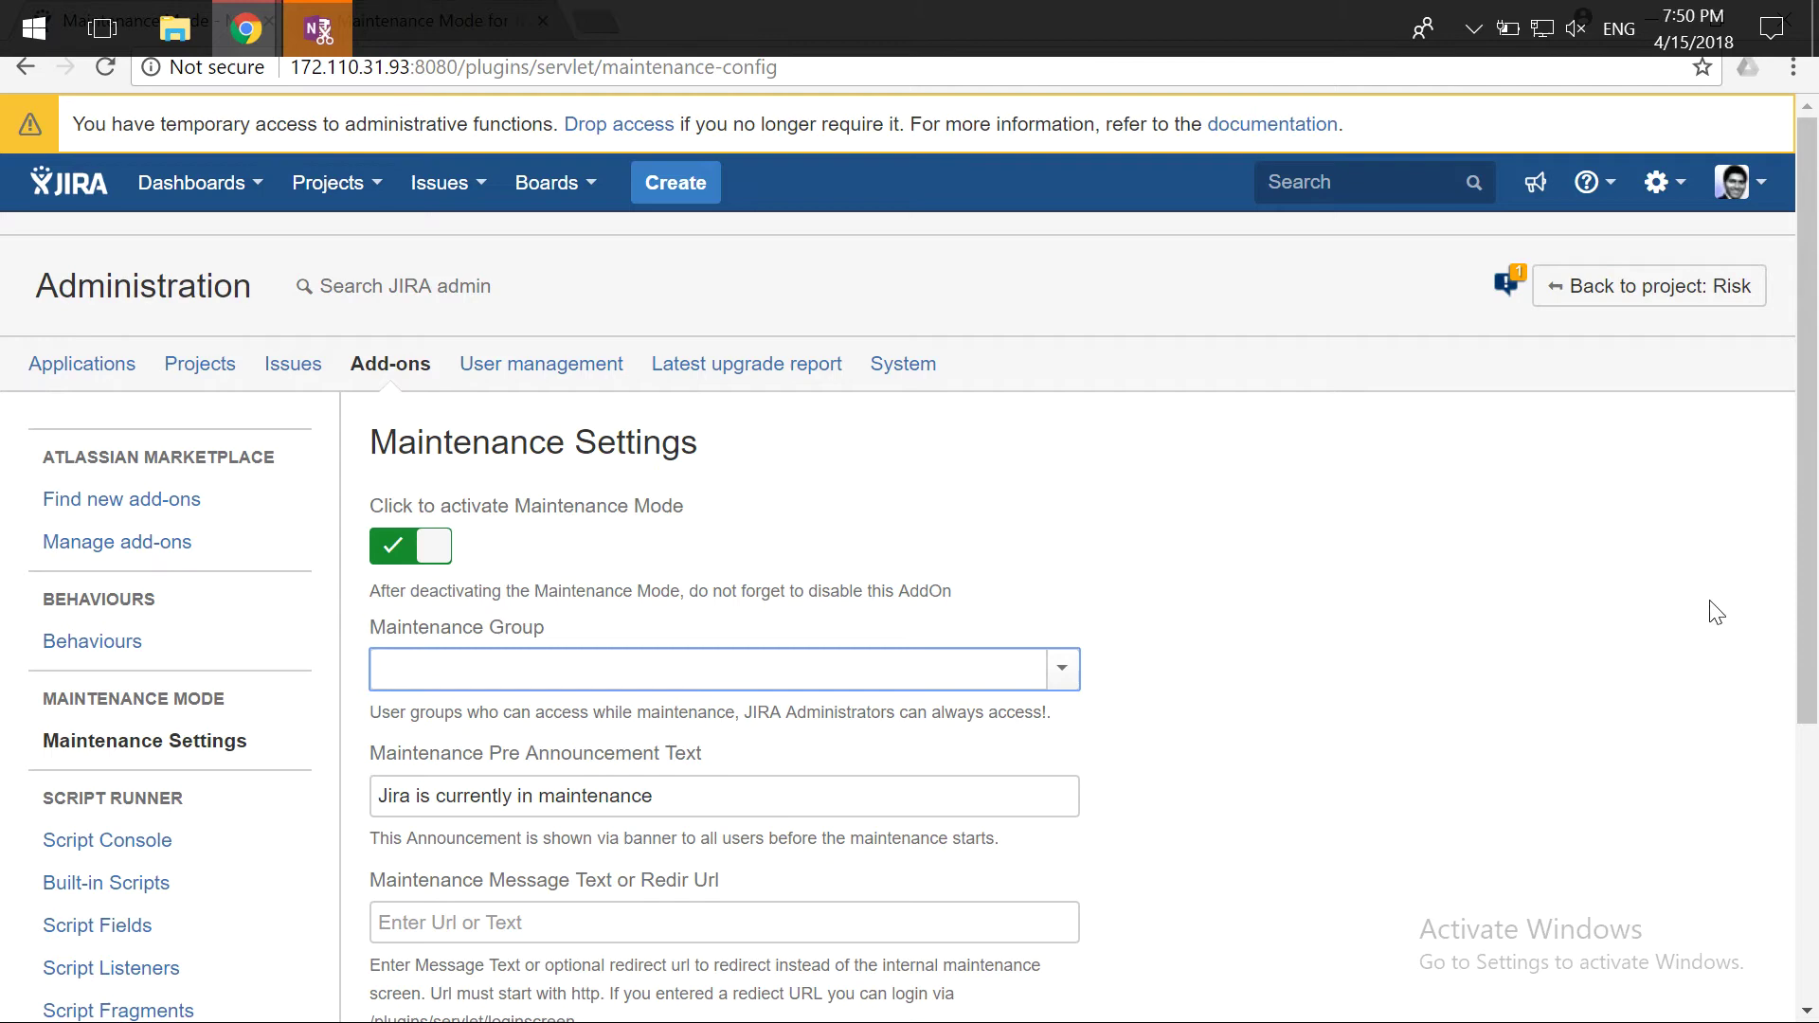
Step: Save the maintenance settings and view the other window now showing Jira's maintenance page
{"action": "scroll", "coordinate": [1208, 709], "scroll_direction": "down", "scroll_amount": 3}
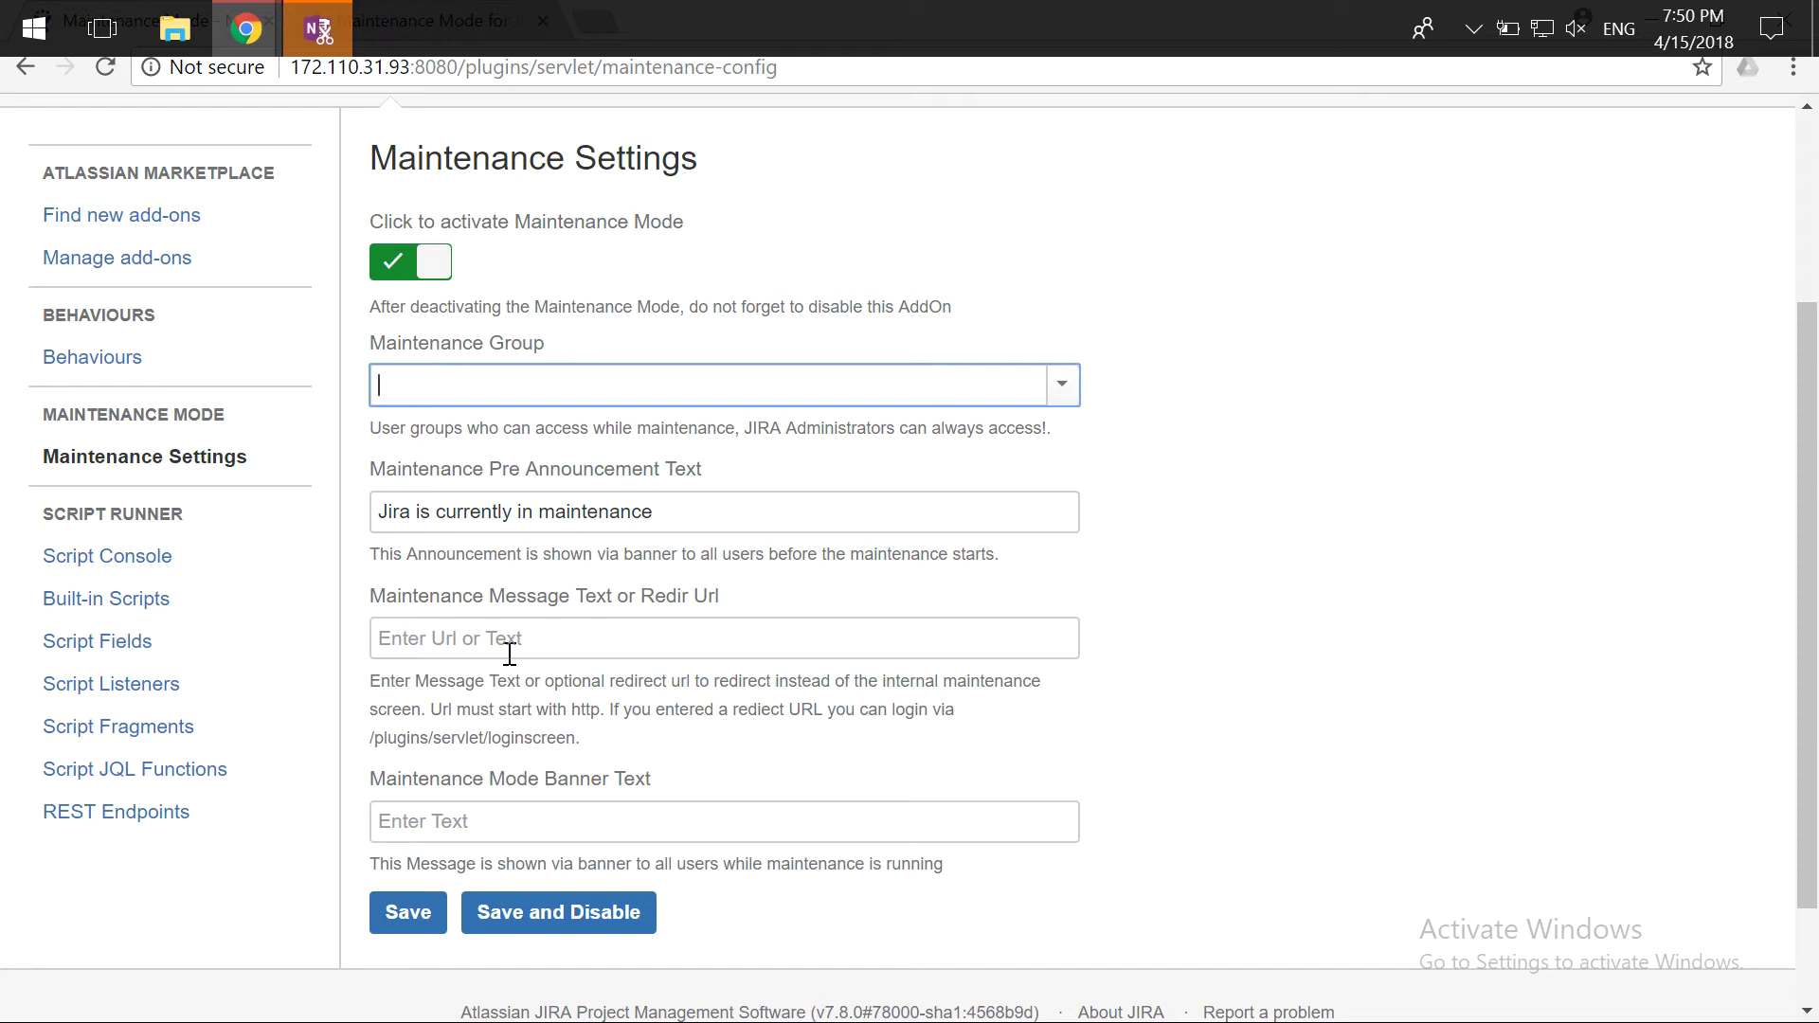
{"action": "left_click", "coordinate": [427, 919]}
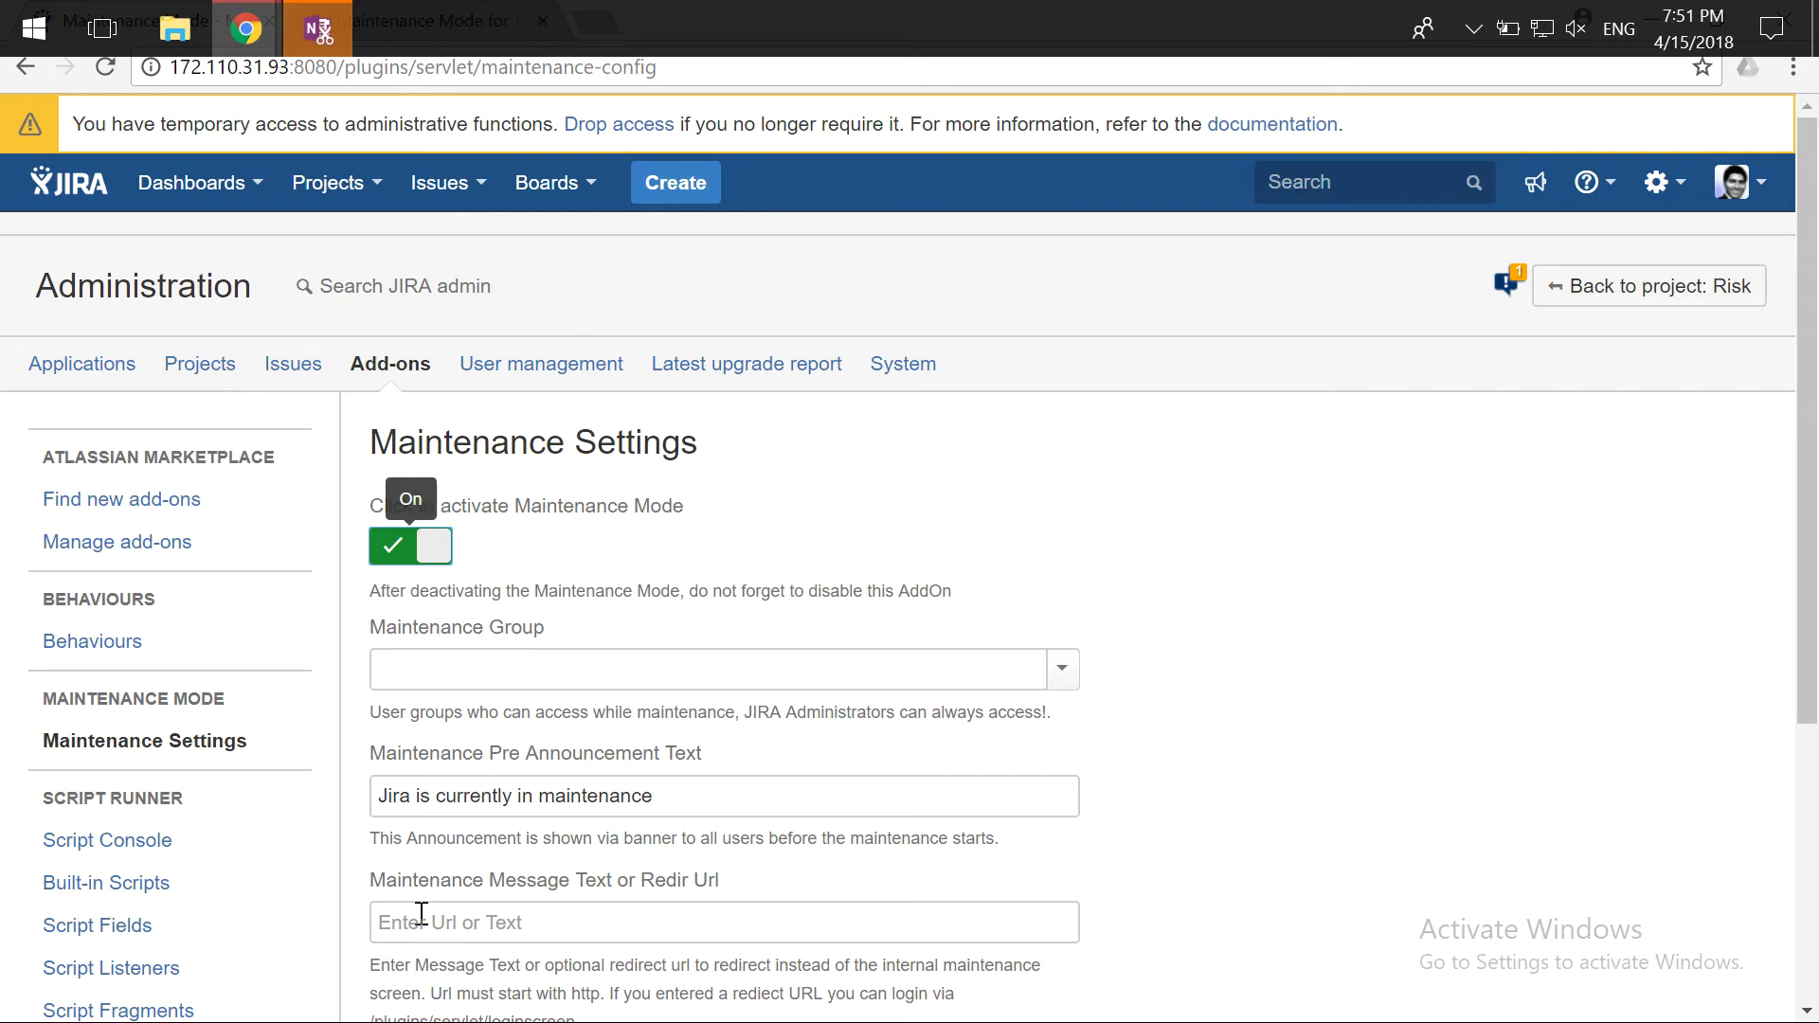
{"action": "key", "text": "alt+Tab"}
{"action": "key", "text": "alt+Tab"}
{"action": "key", "text": "alt+Tab"}
{"action": "key", "text": "alt+Tab"}
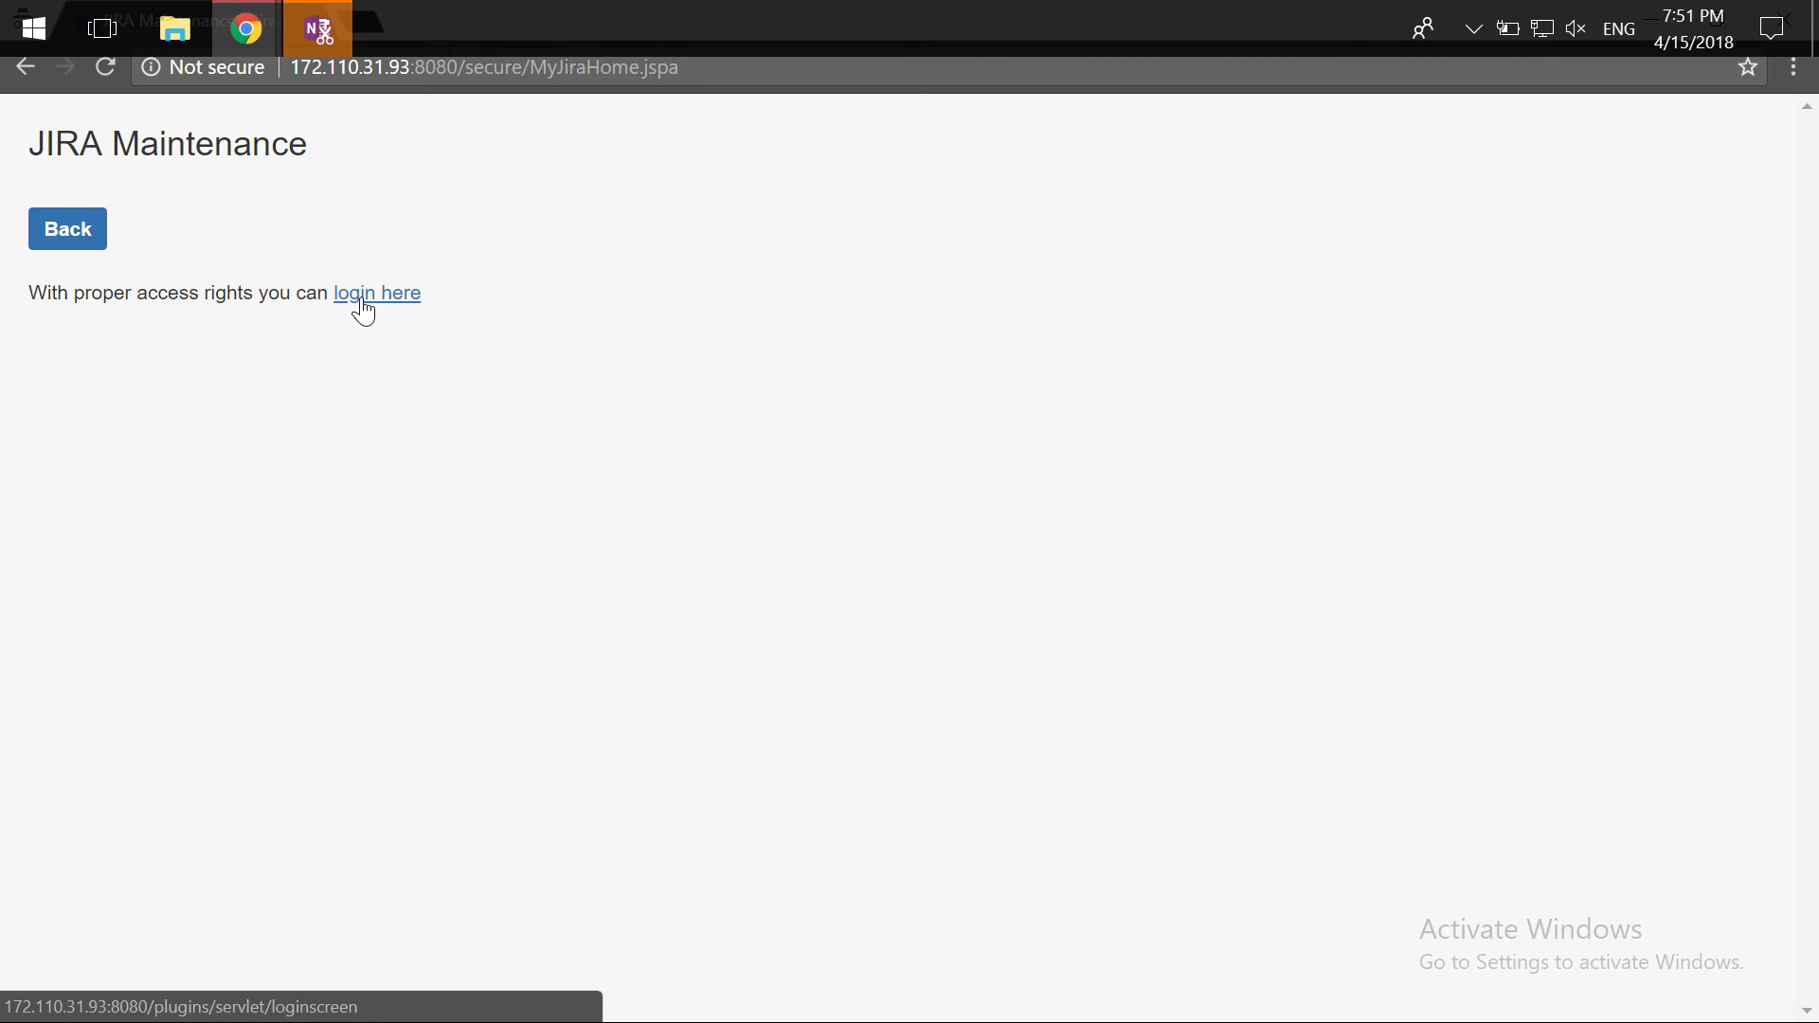
Step: Submit a normal user's username and password through the maintenance 'login here' form
{"action": "left_click", "coordinate": [363, 296]}
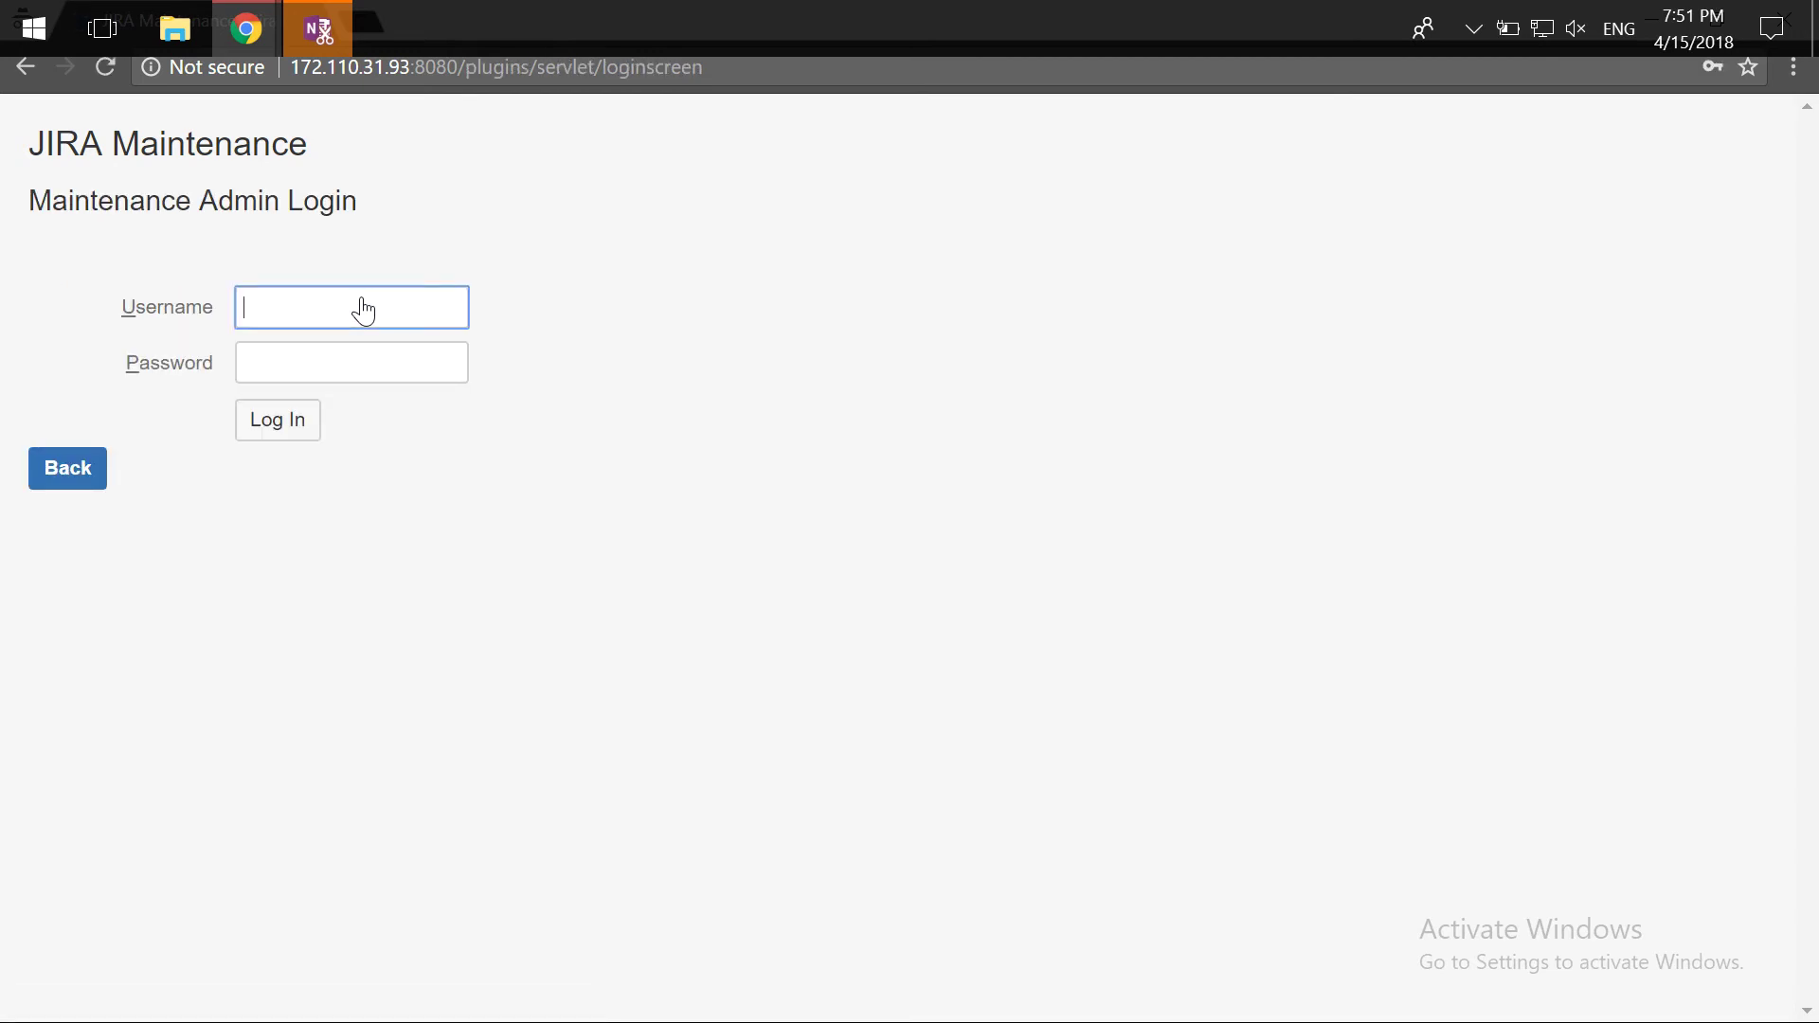
{"action": "type", "text": "kakajee"}
{"action": "key", "text": "Tab"}
{"action": "type", "text": "*********"}
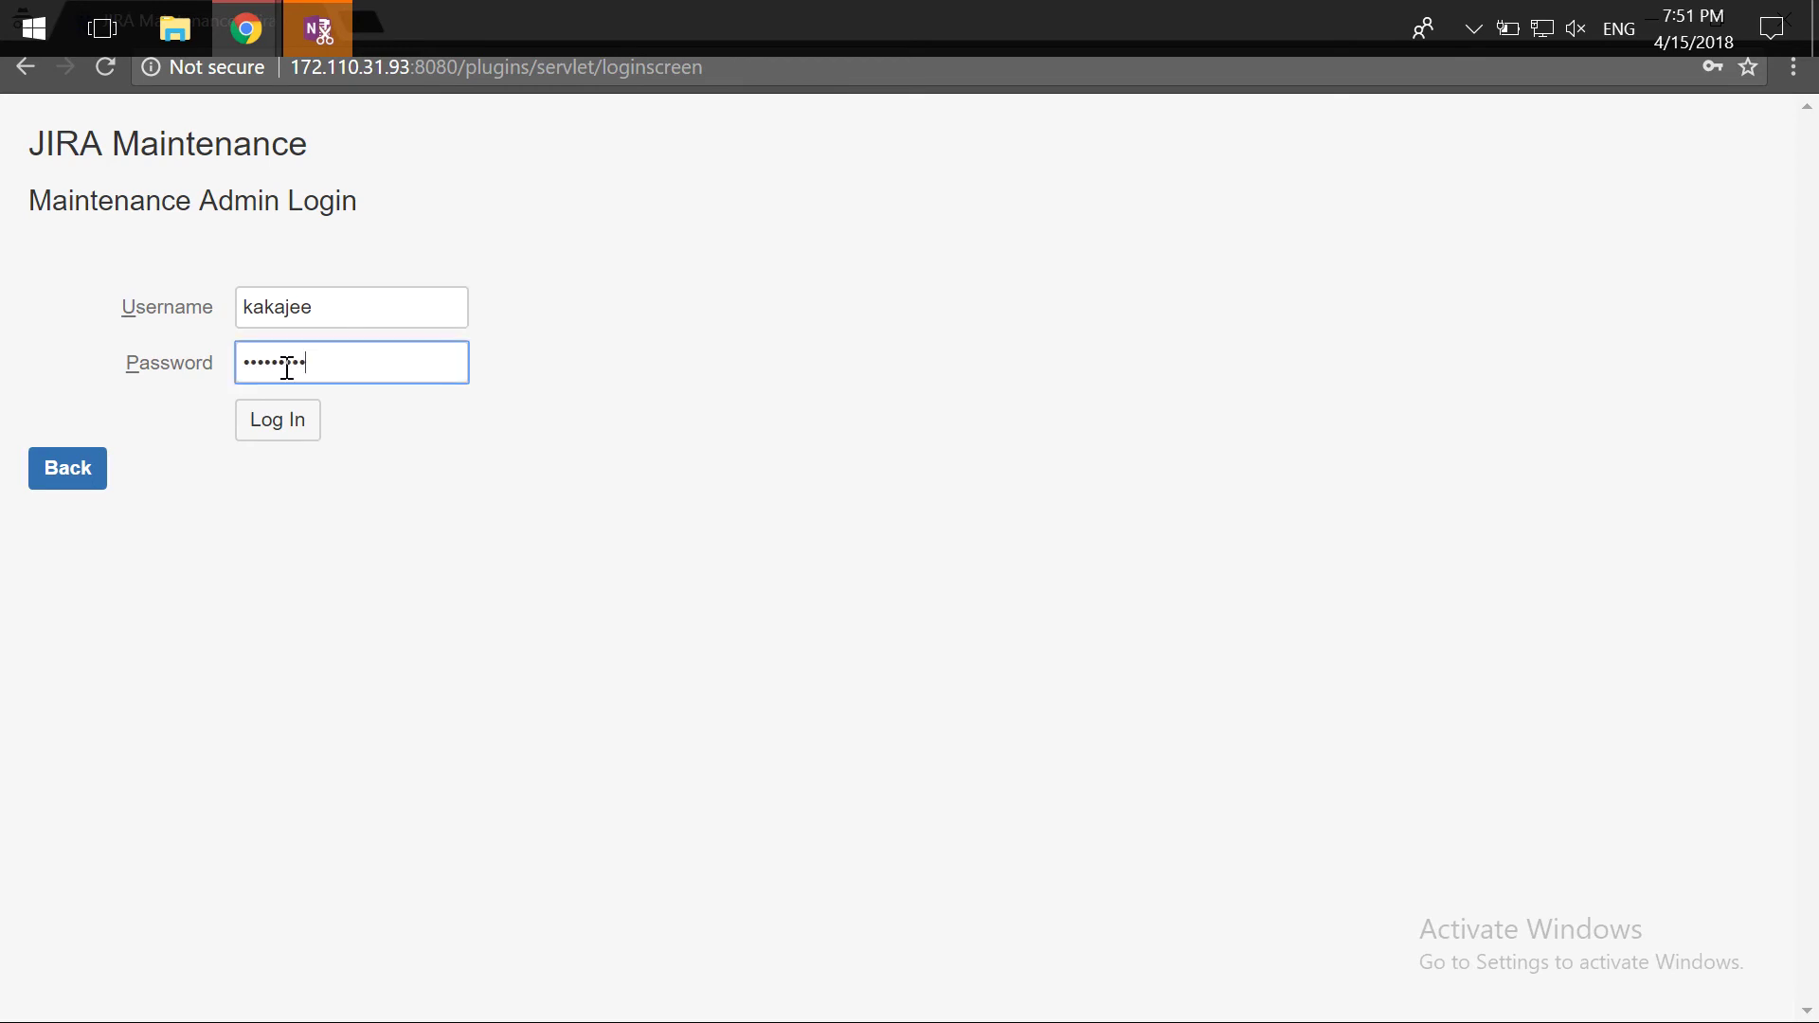
{"action": "left_click", "coordinate": [254, 434]}
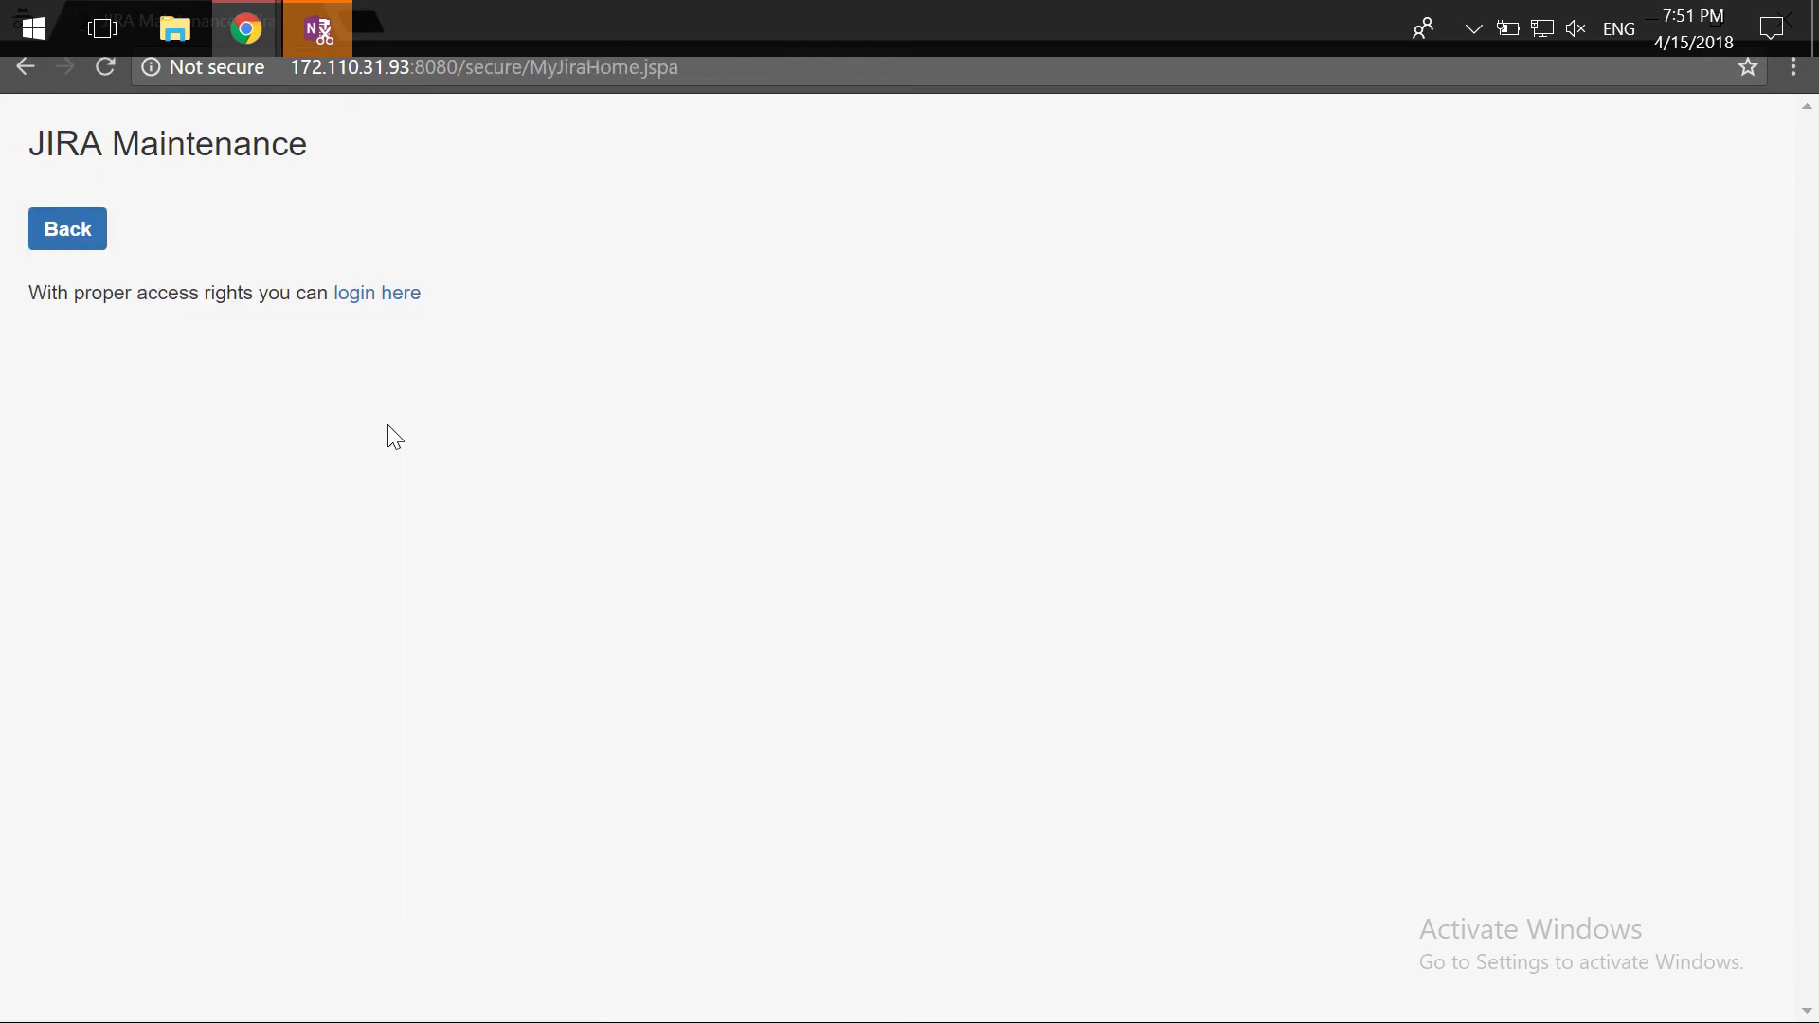
Step: Log in with the administrator's username and password through the maintenance 'login here' form
{"action": "left_click", "coordinate": [391, 292]}
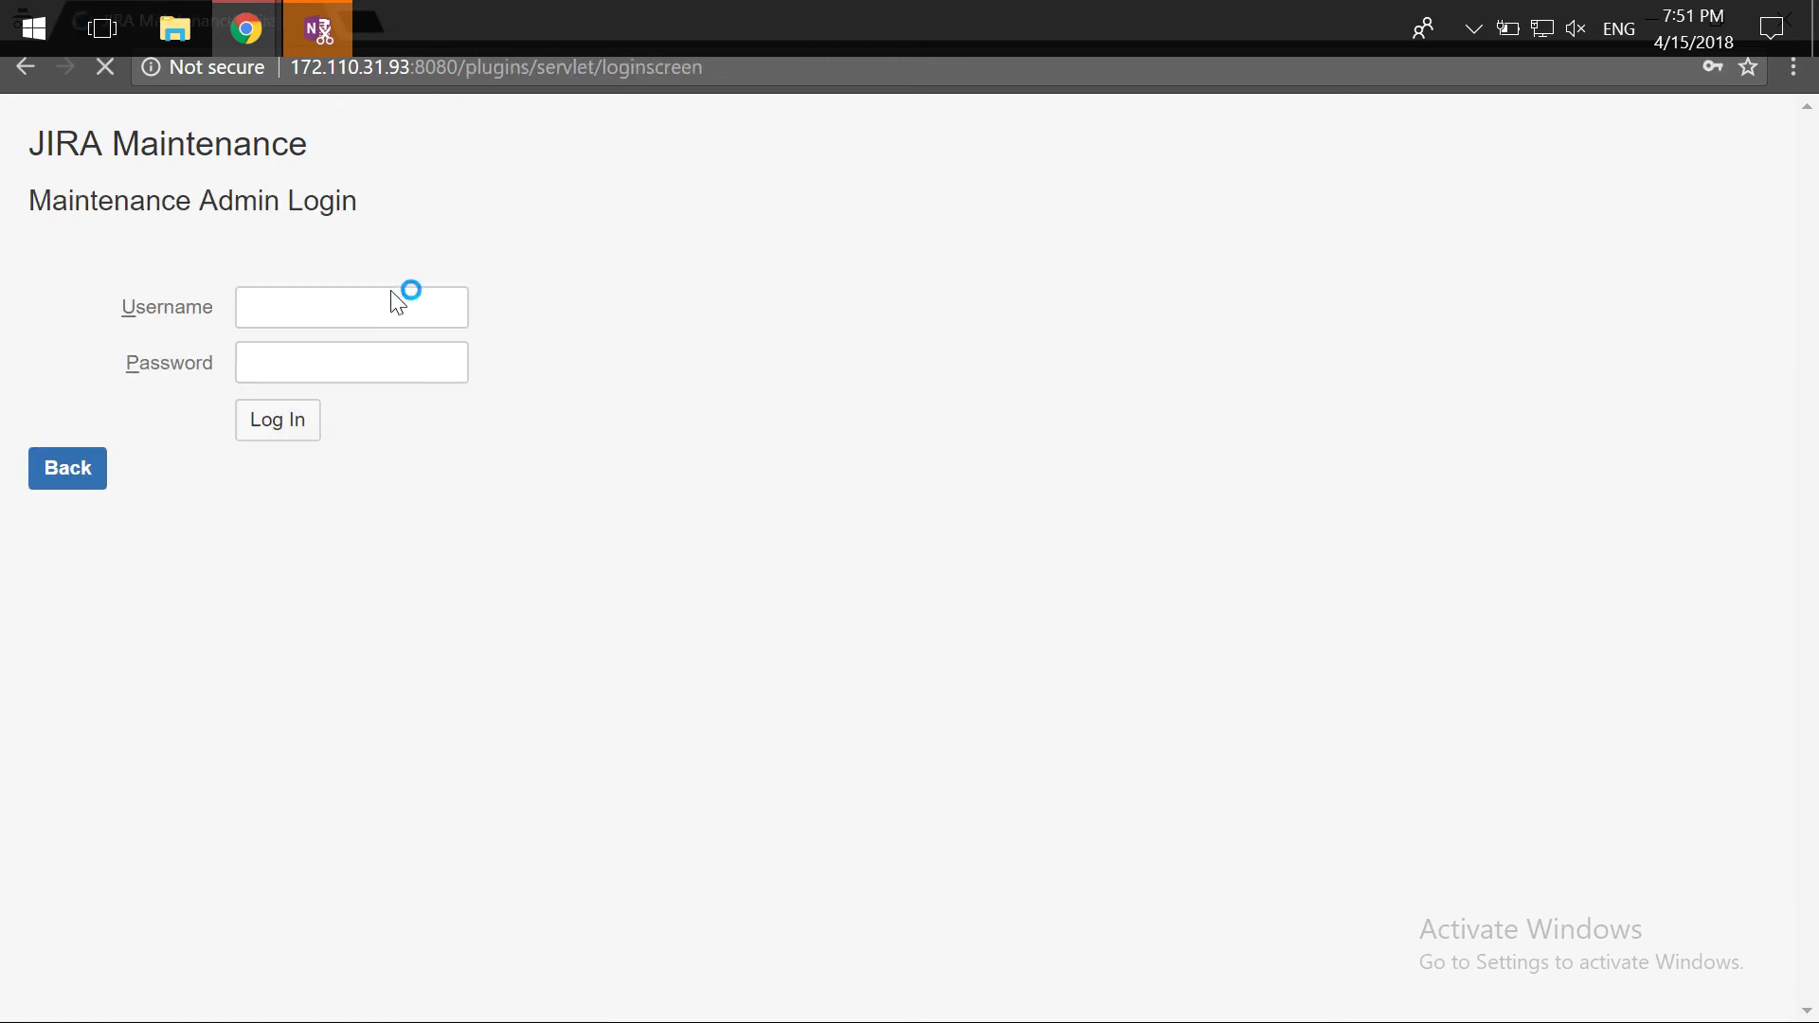
{"action": "type", "text": "ravisa"}
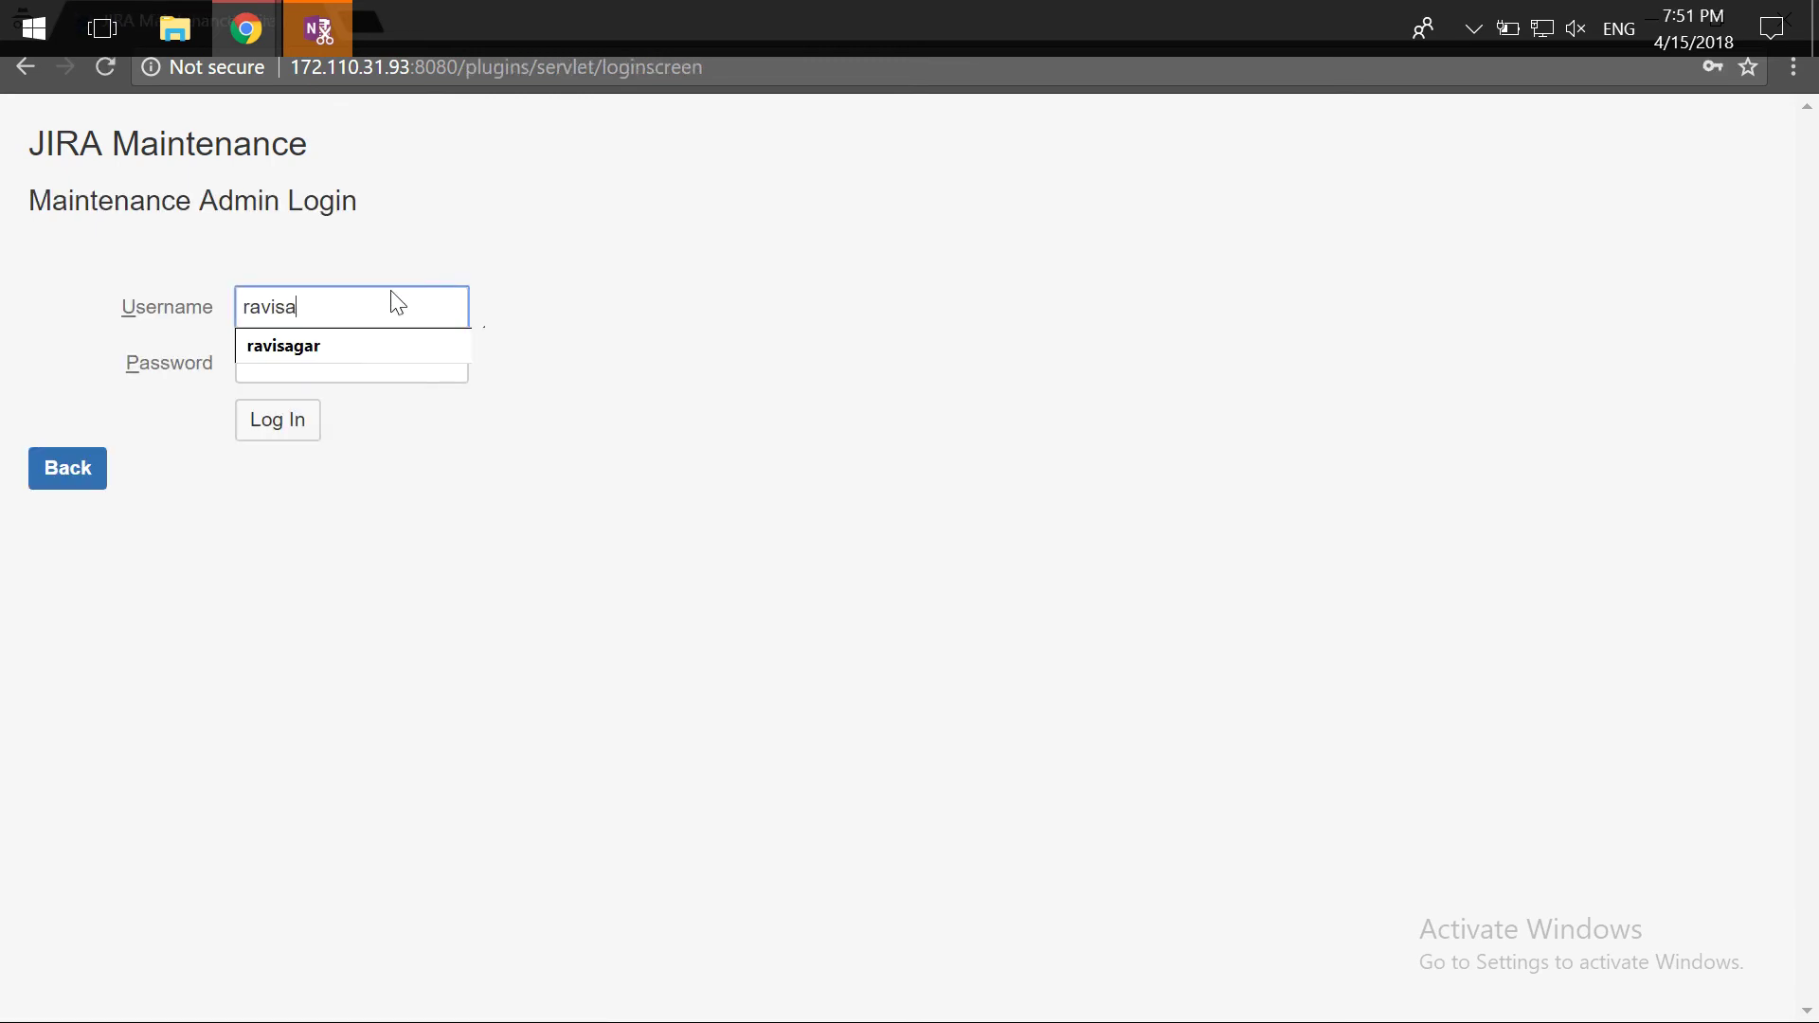
{"action": "type", "text": "gar"}
{"action": "key", "text": "Tab"}
{"action": "type", "text": "******"}
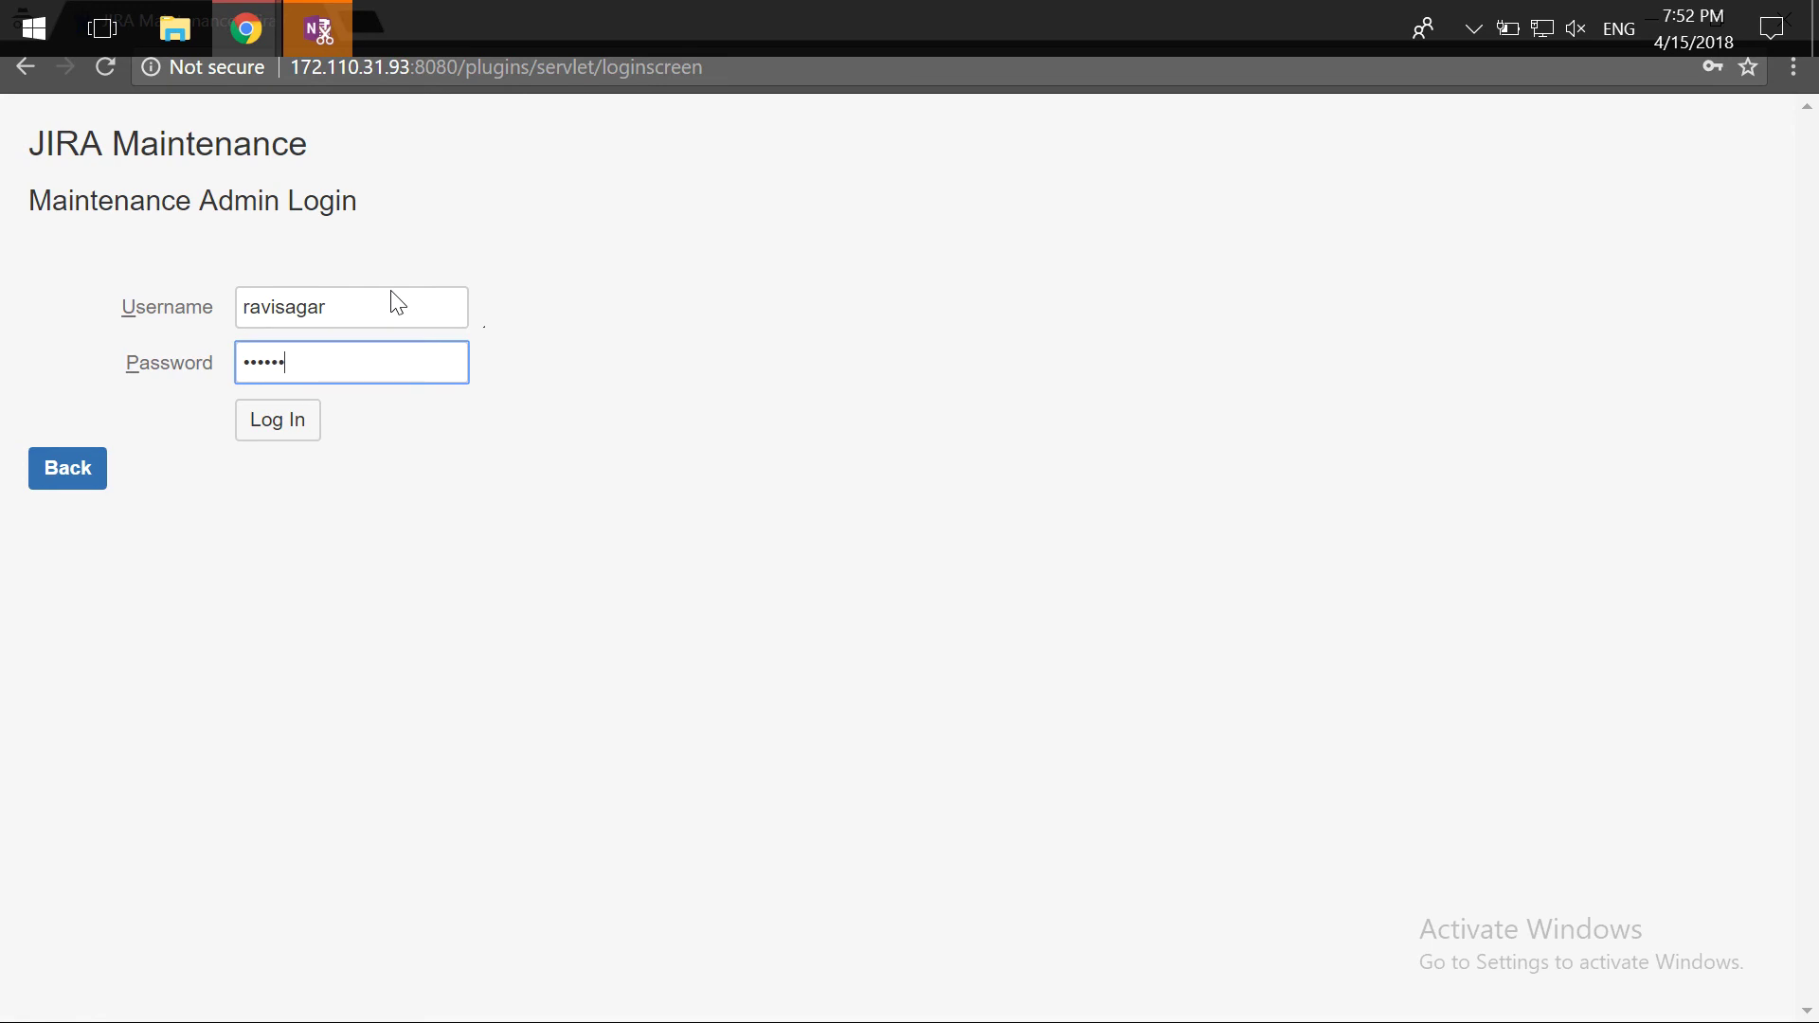
{"action": "type", "text": "**"}
{"action": "left_click", "coordinate": [296, 428]}
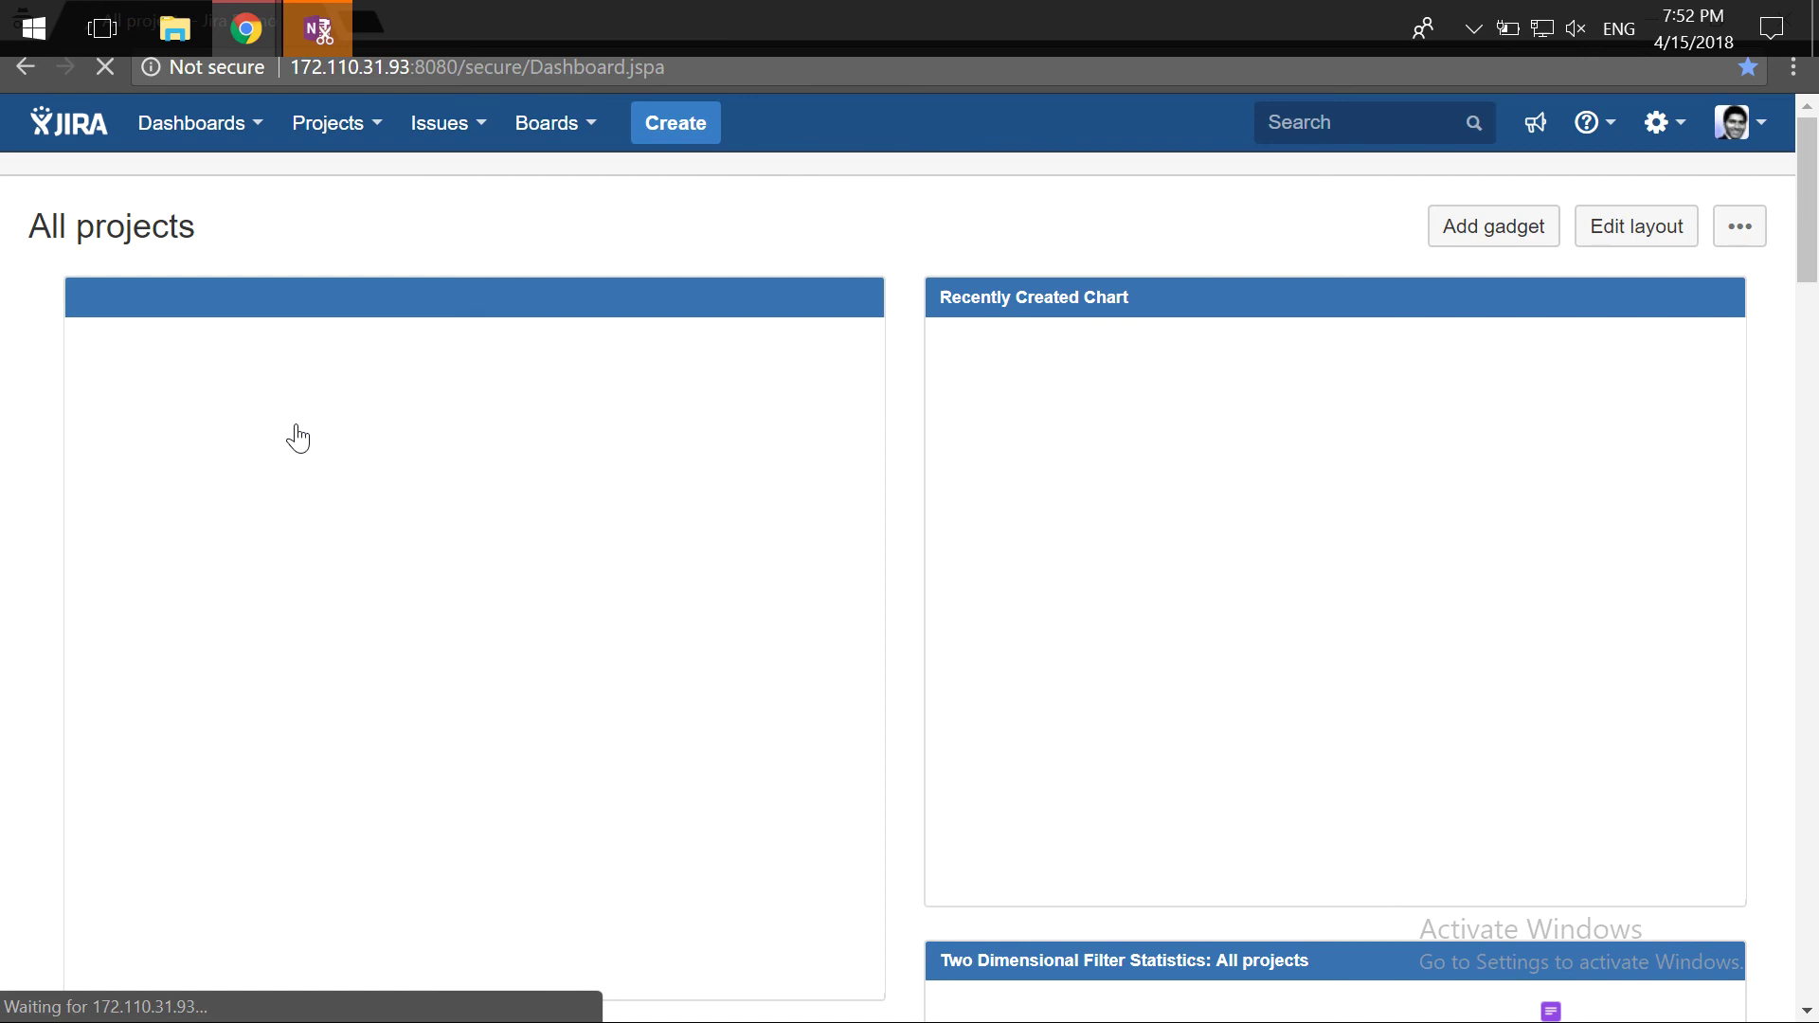
Step: Return to the Maintenance Settings window and toggle Maintenance Mode off
{"action": "key", "text": "alt+Tab"}
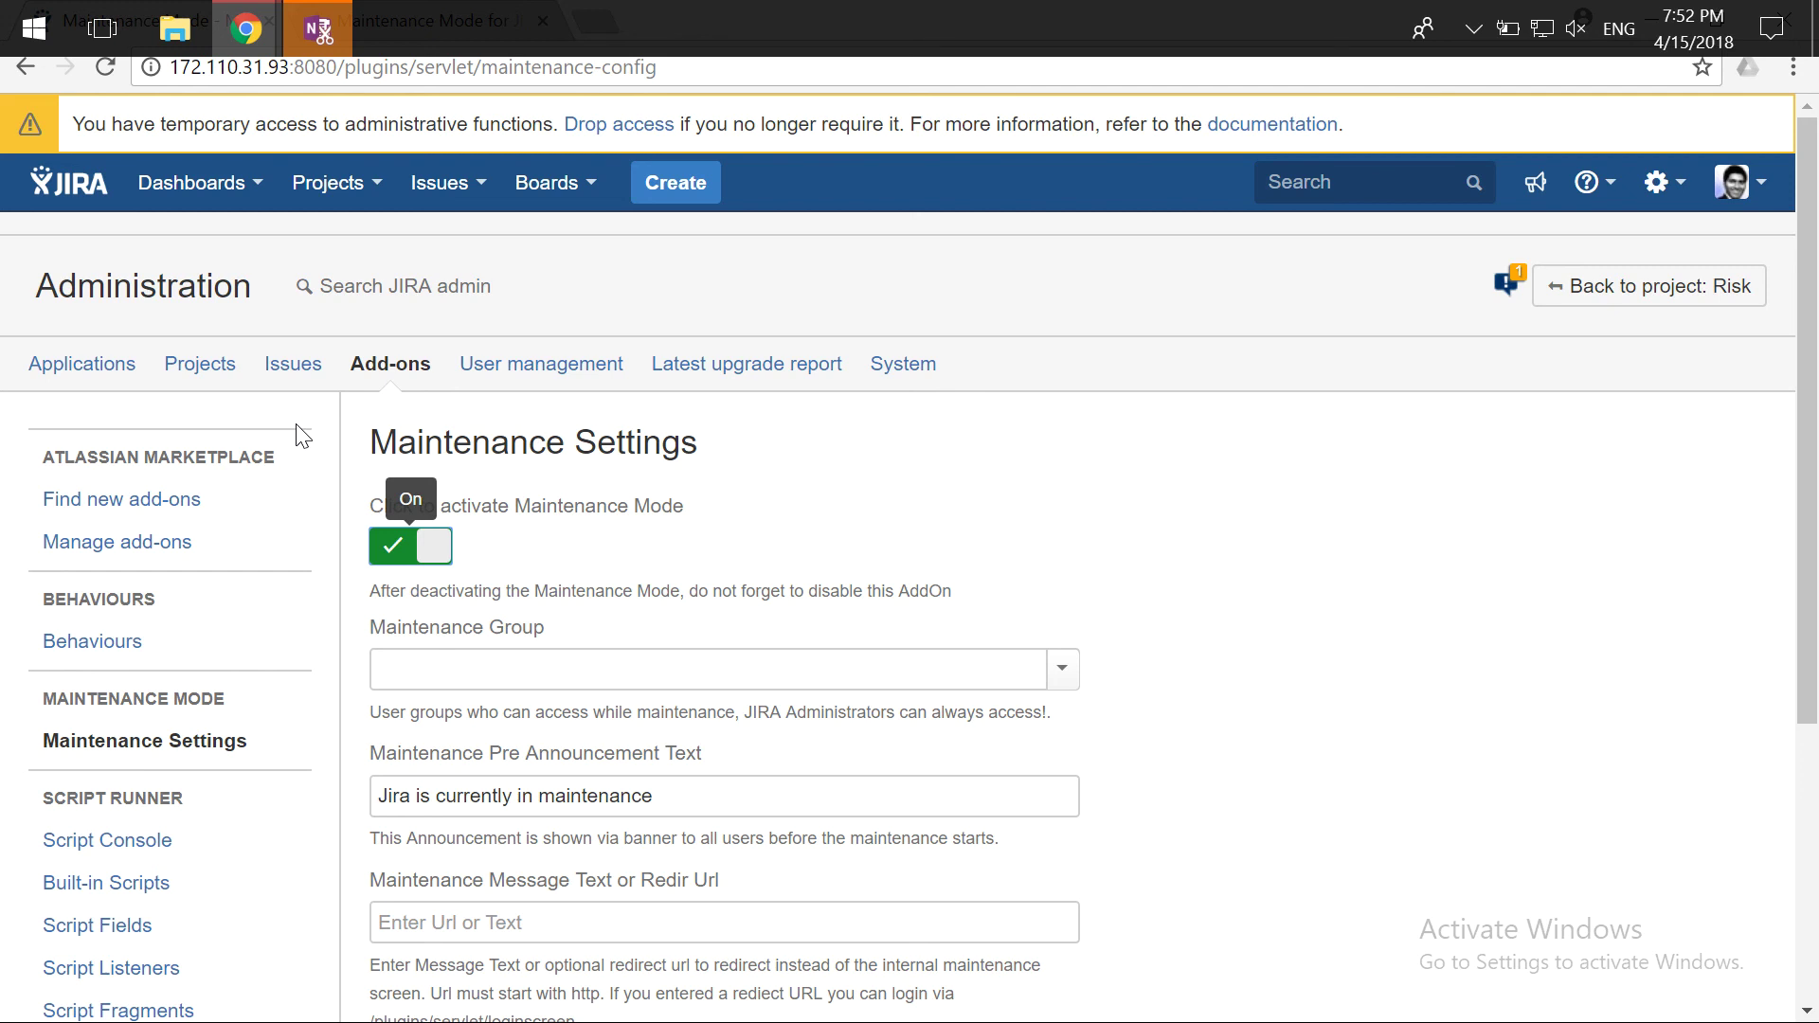
{"action": "left_click", "coordinate": [423, 554]}
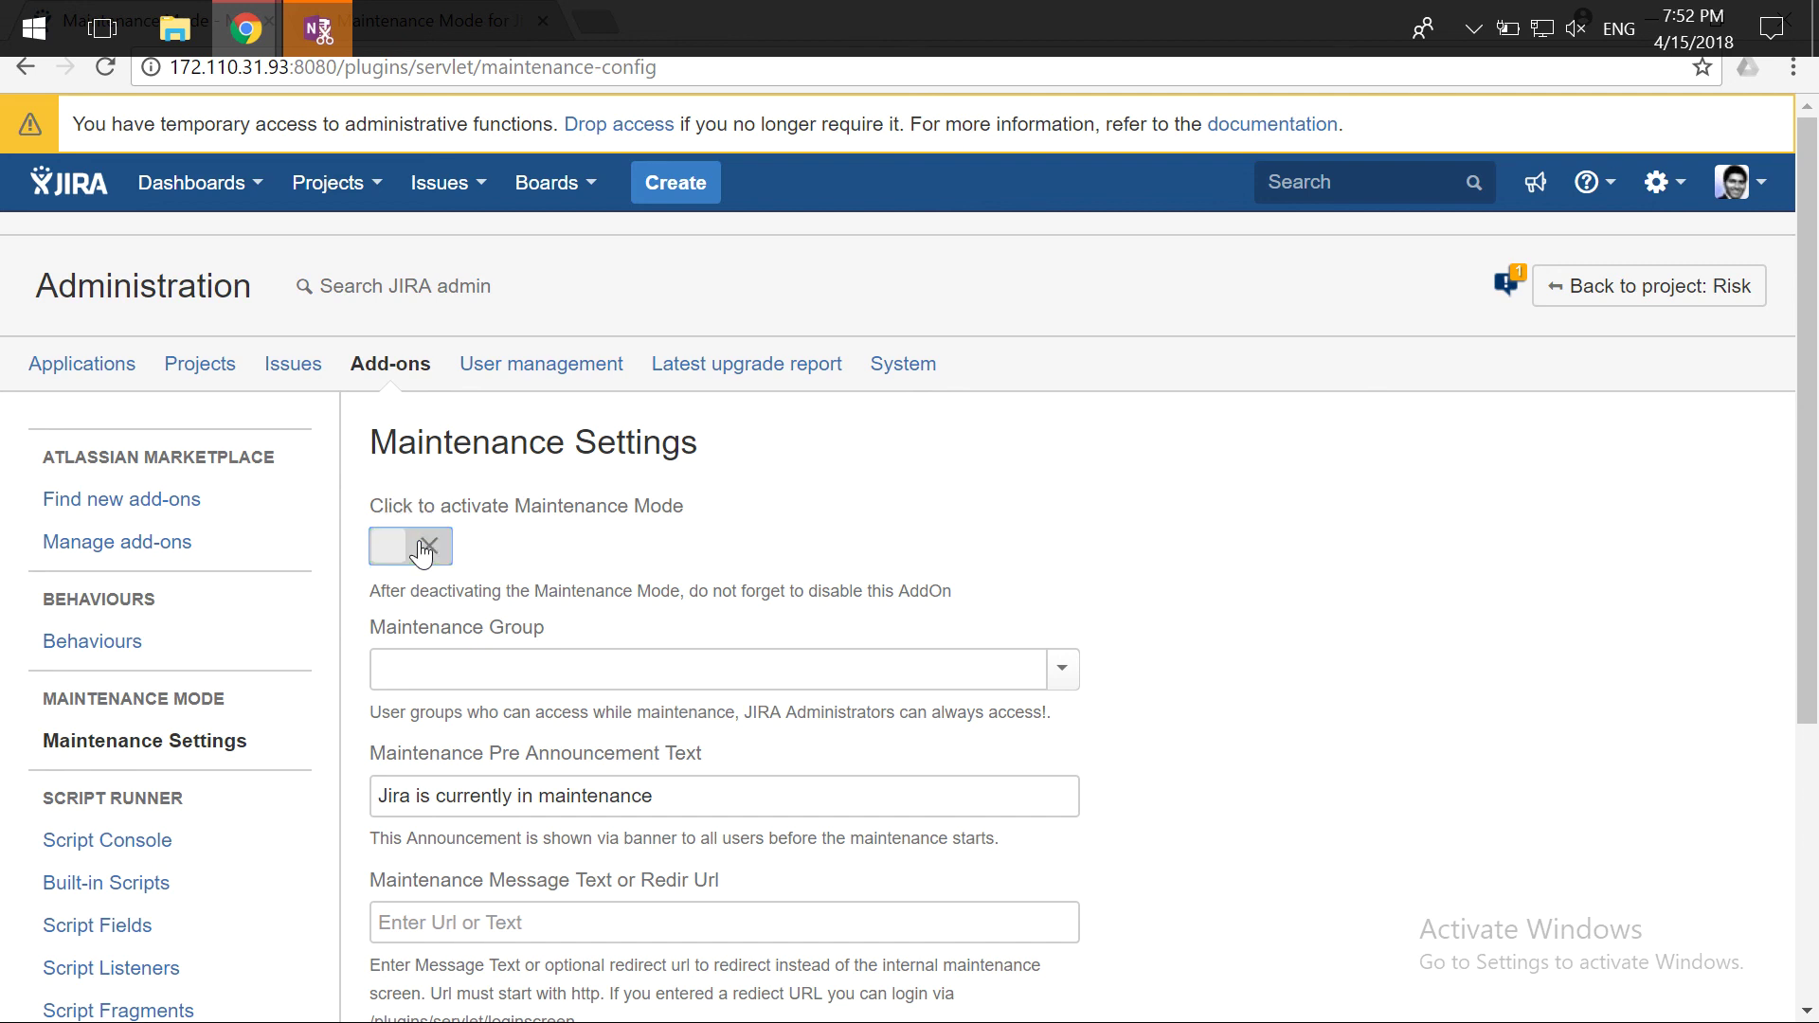